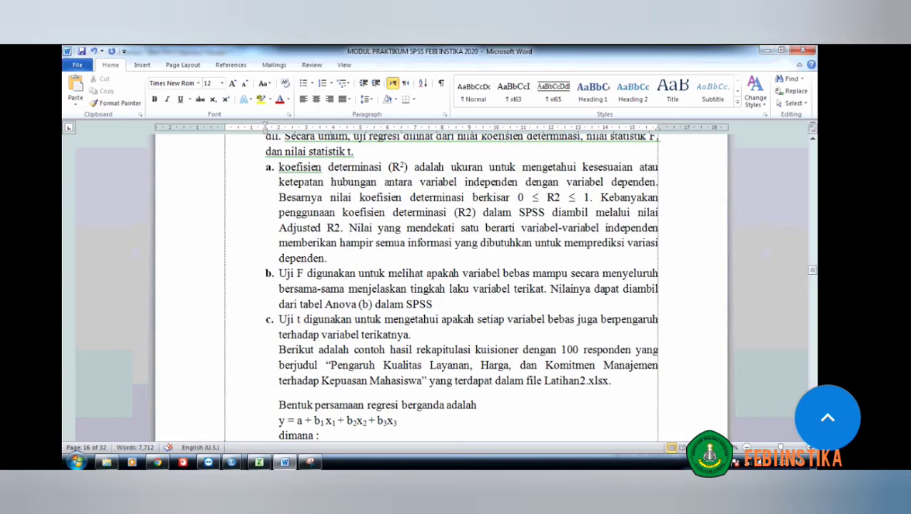
Step: Read the module's multiple regression section, from the t-test explanation through the equation to the listed SPSS steps
click(410, 335)
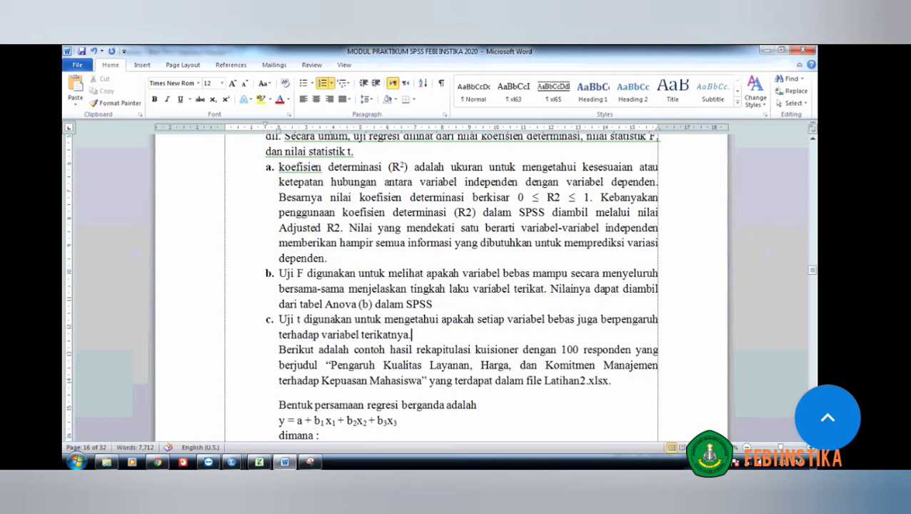
scroll(468, 285, down, 3)
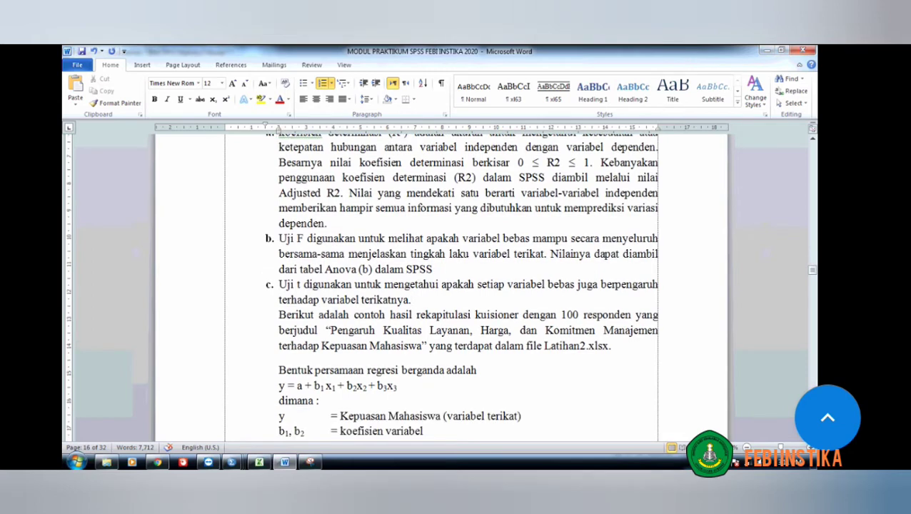
click(425, 276)
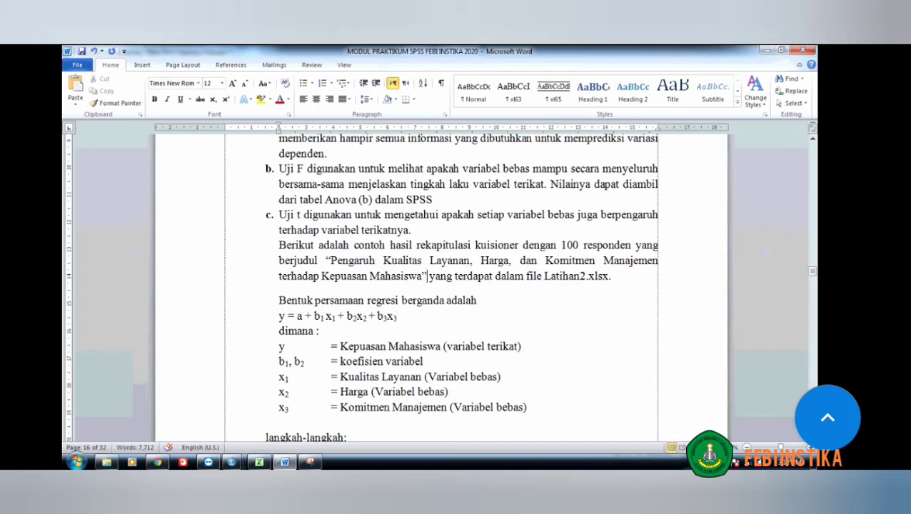
scroll(457, 286, down, 4)
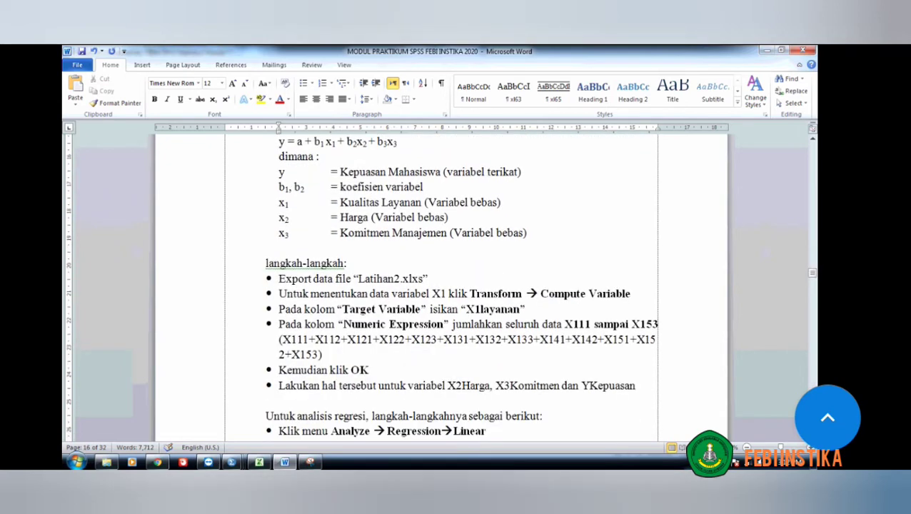
scroll(457, 286, down, 2)
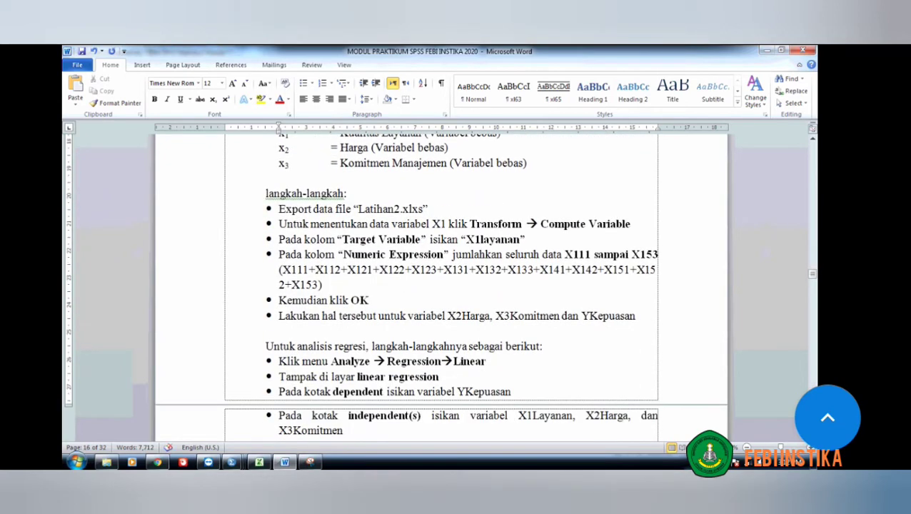
Step: Switch to the Untitled8 dataset in the IBM SPSS Statistics Data Editor
click(232, 462)
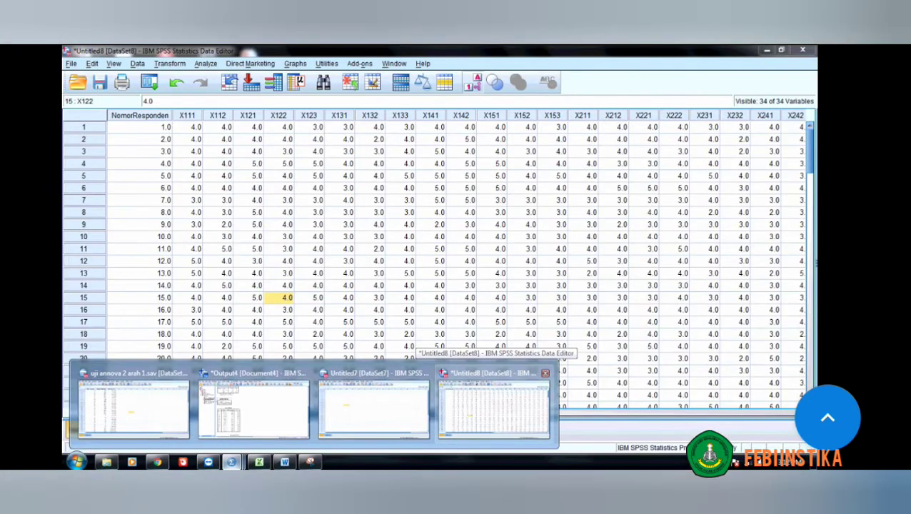
click(495, 408)
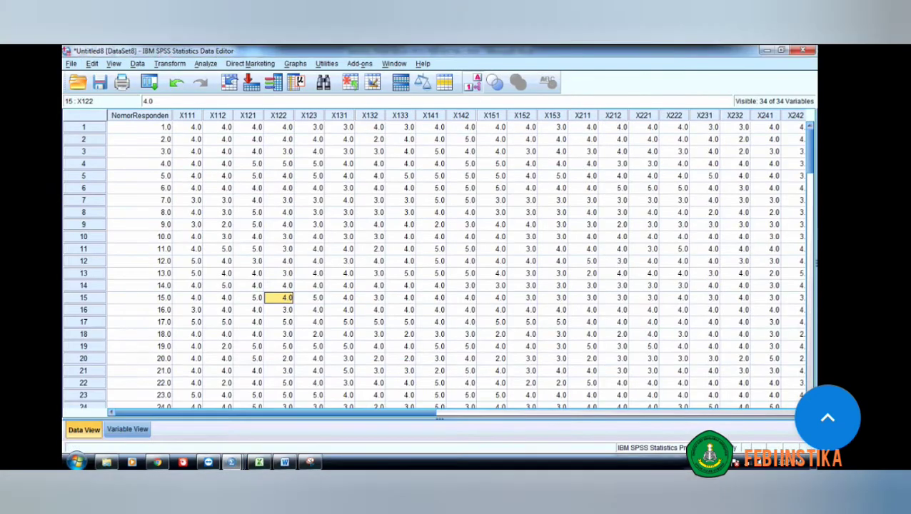
click(401, 237)
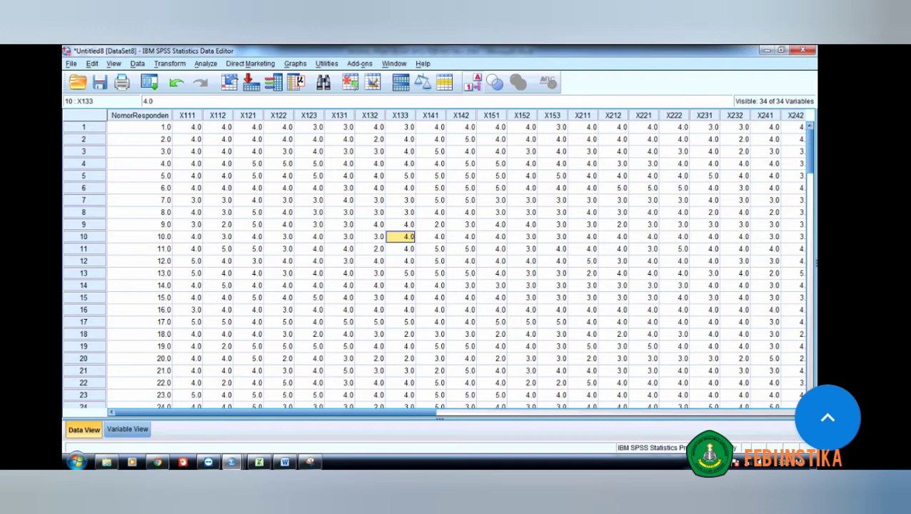
Step: Recheck the Compute Variable instructions in the Word module, and return to the Untitled8 dataset in SPSS
key(alt+Tab)
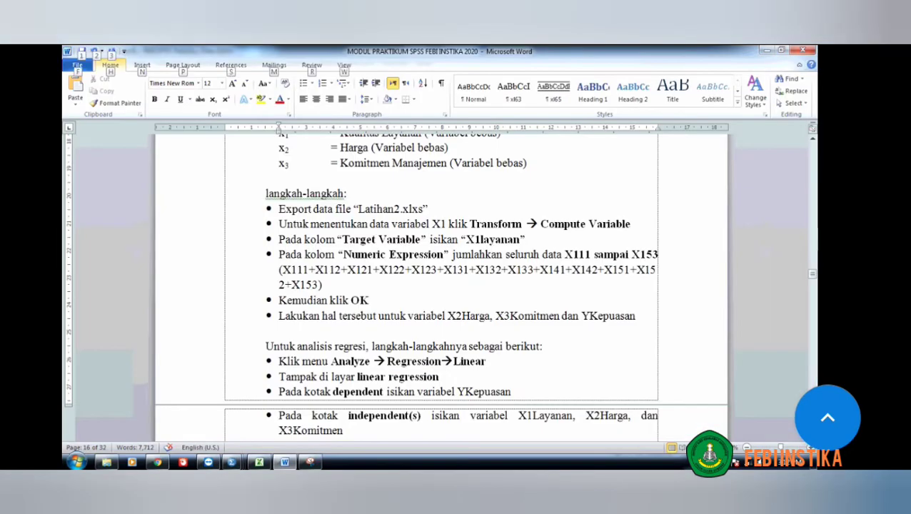
key(alt+Tab)
key(alt+Tab)
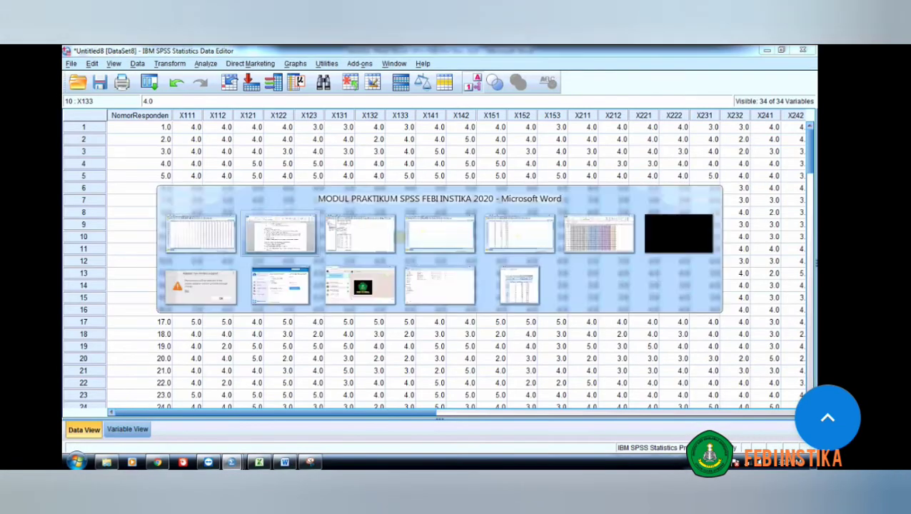
key(alt+Tab)
click(371, 261)
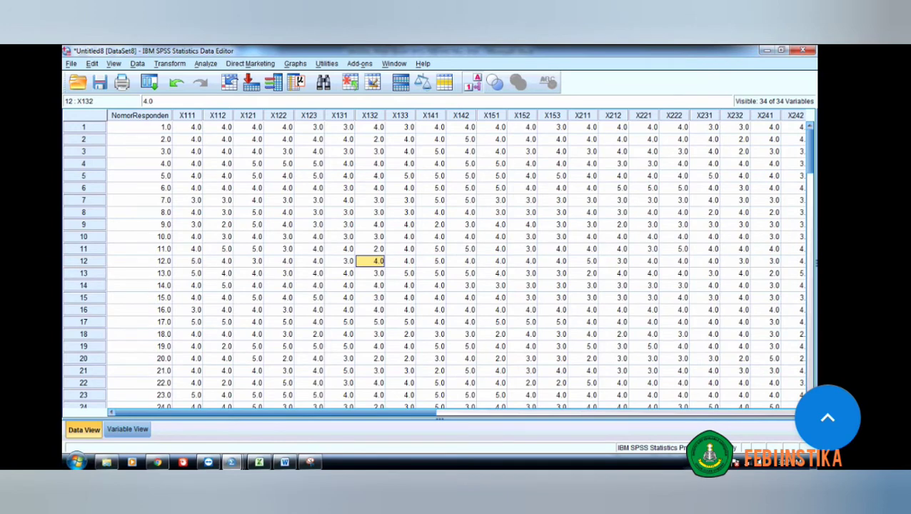
mouse_move(275, 413)
mouse_down()
mouse_move(435, 413)
mouse_move(275, 413)
mouse_up()
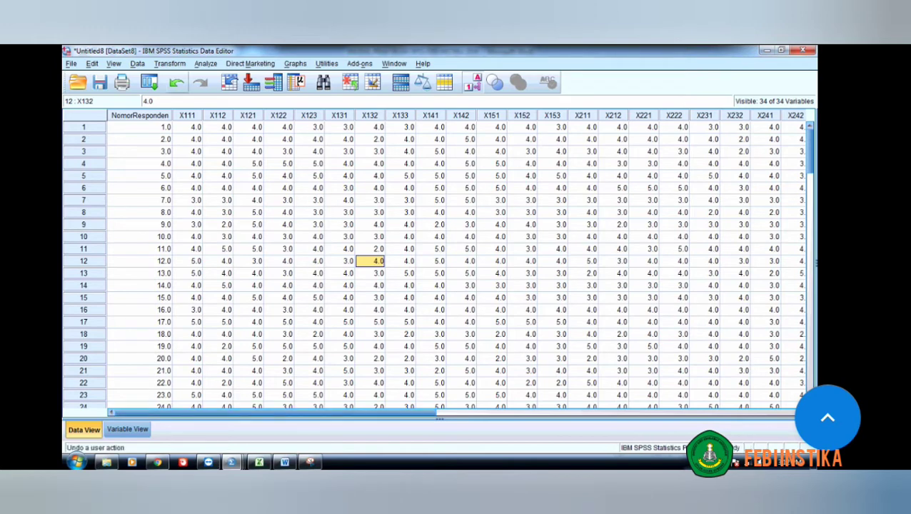
Step: Start a Compute Variable transformation with X1Layanan as the target variable
click(170, 64)
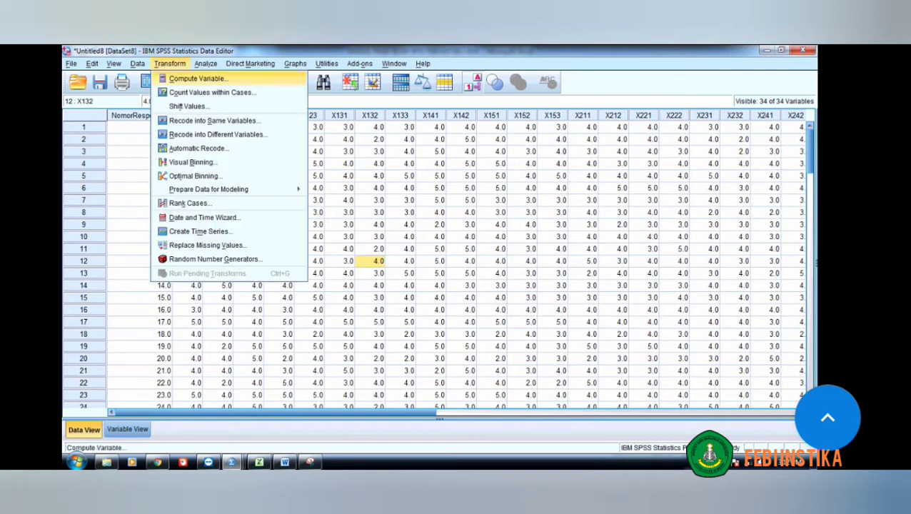
click(199, 79)
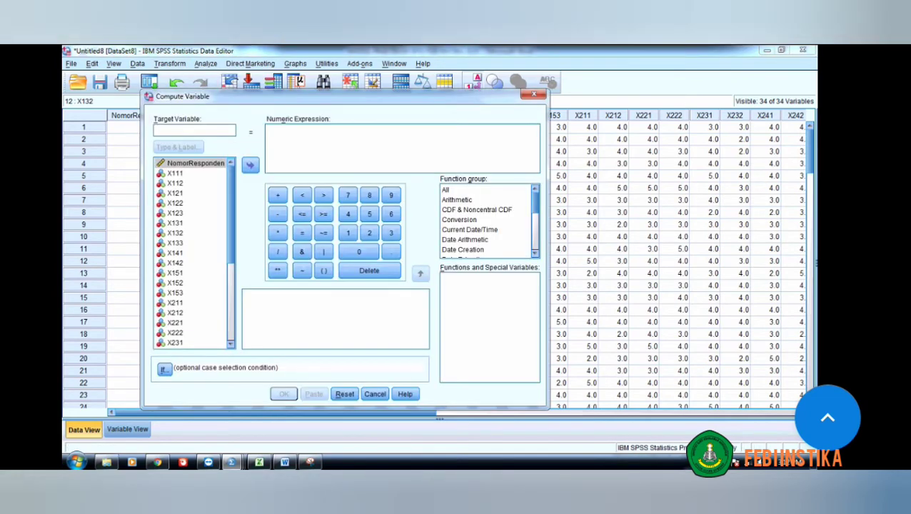
text(X1)
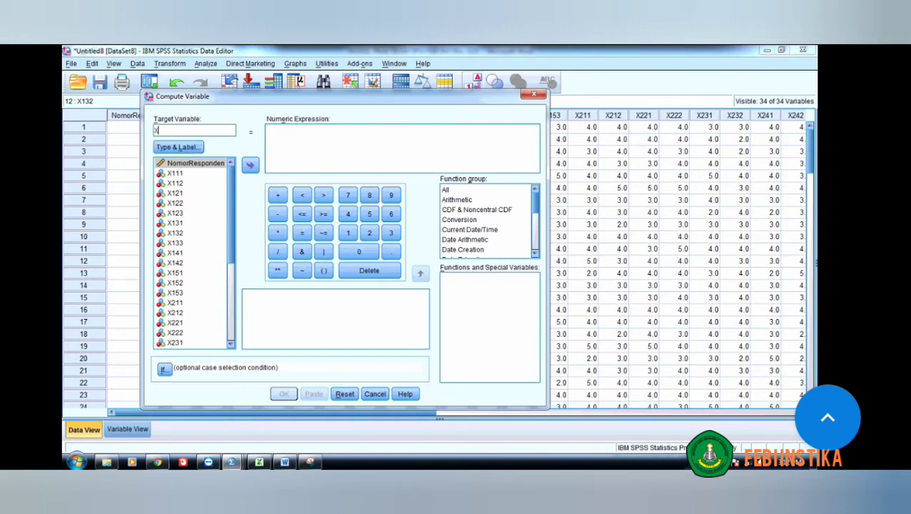
text(Layanan)
Step: Begin the numeric expression as the sum of X111, X112 and X121, ending with a plus sign
click(321, 141)
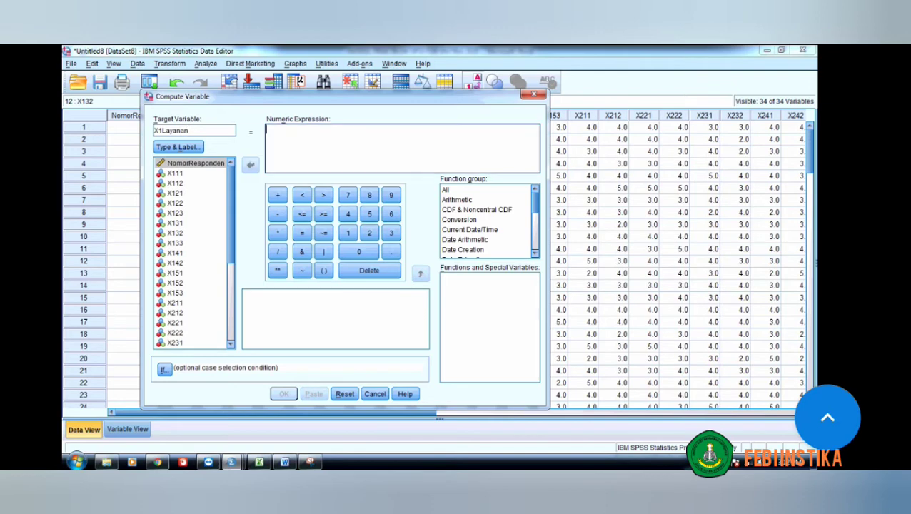
click(176, 173)
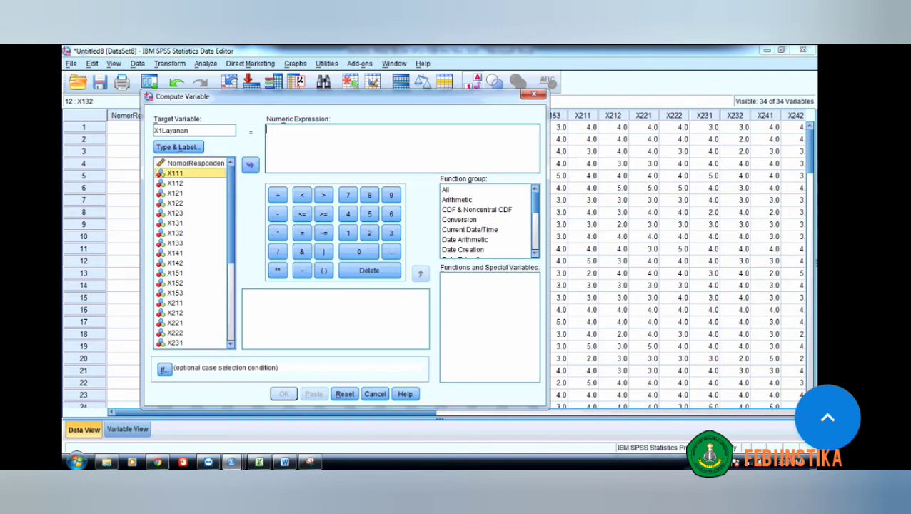
click(249, 165)
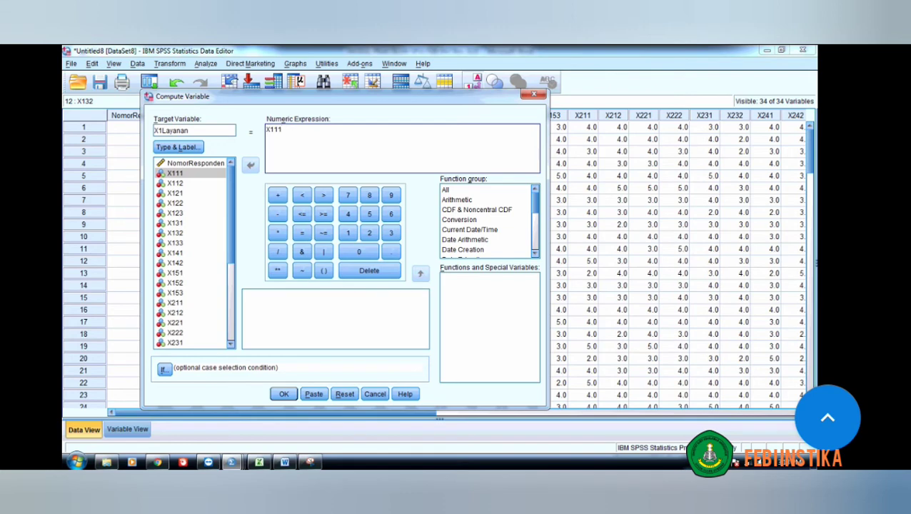
click(278, 195)
click(175, 183)
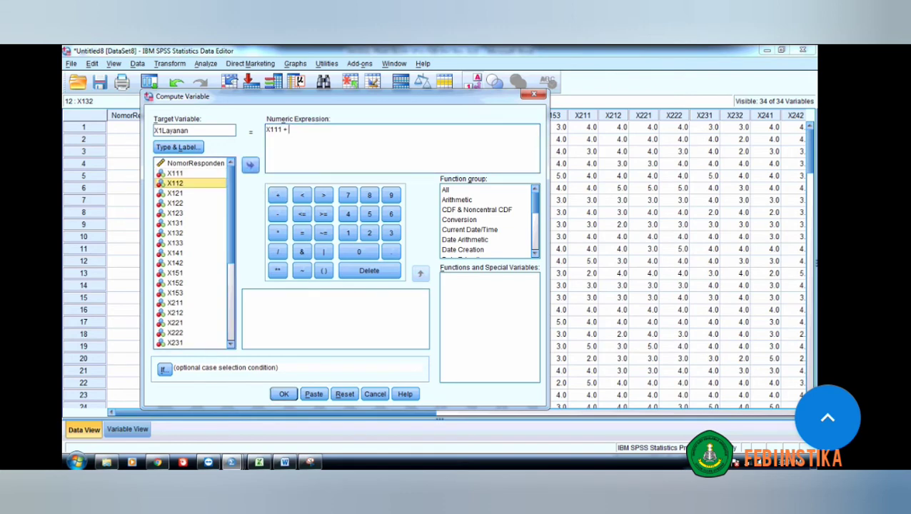
click(250, 165)
click(277, 195)
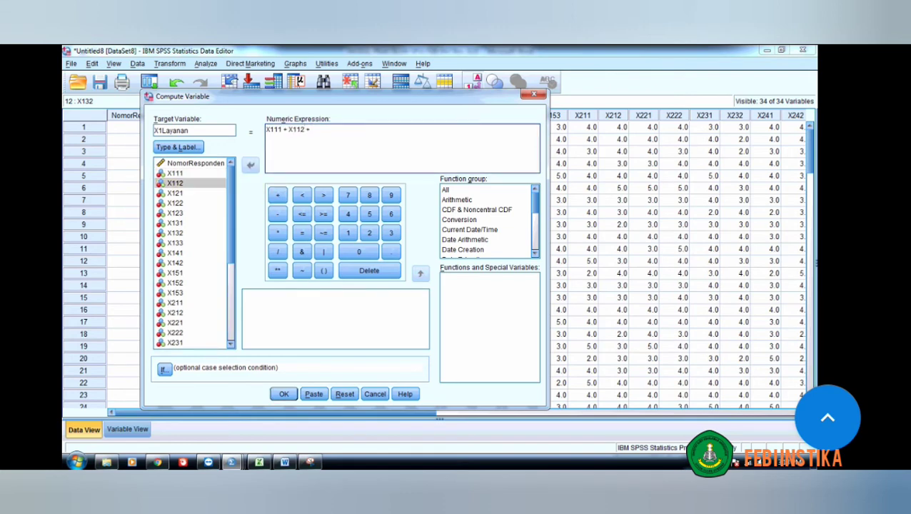
click(175, 193)
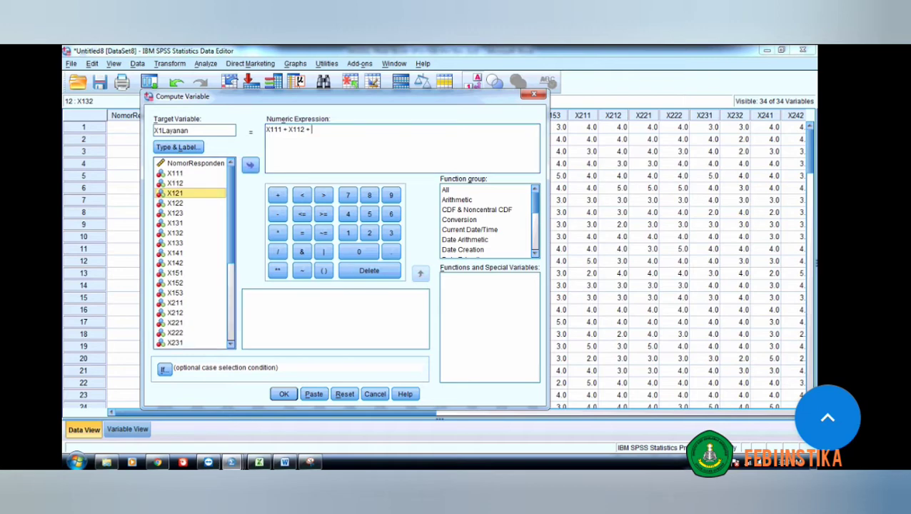
click(250, 165)
text(+)
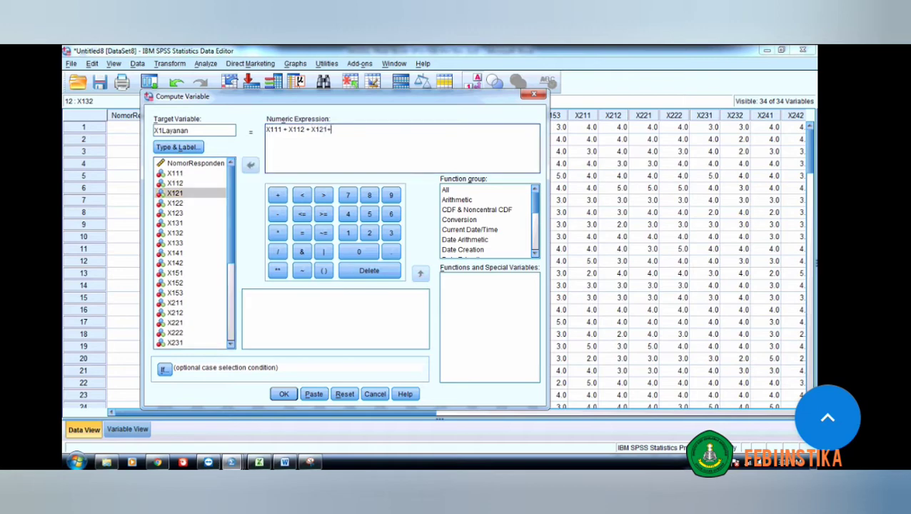
Step: Extend the numeric expression with X122, X123 and X131, each followed by a plus sign
click(175, 203)
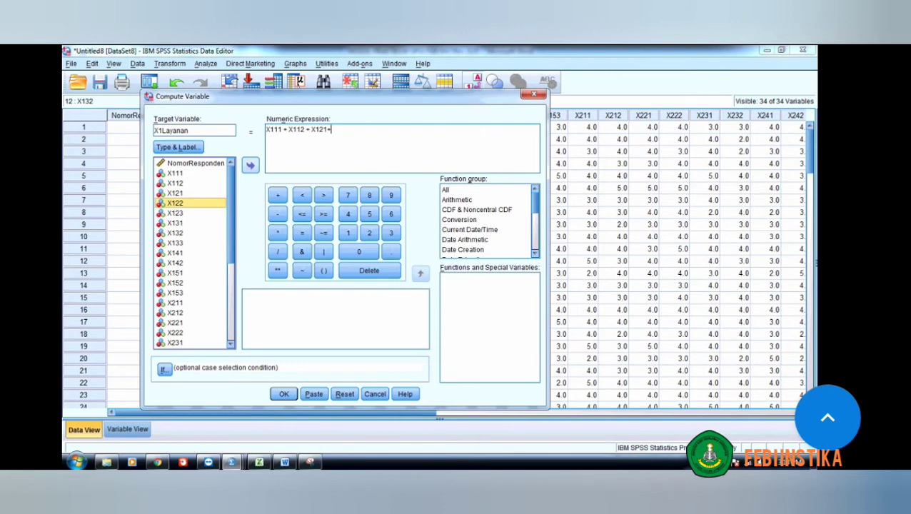
click(250, 164)
text(+)
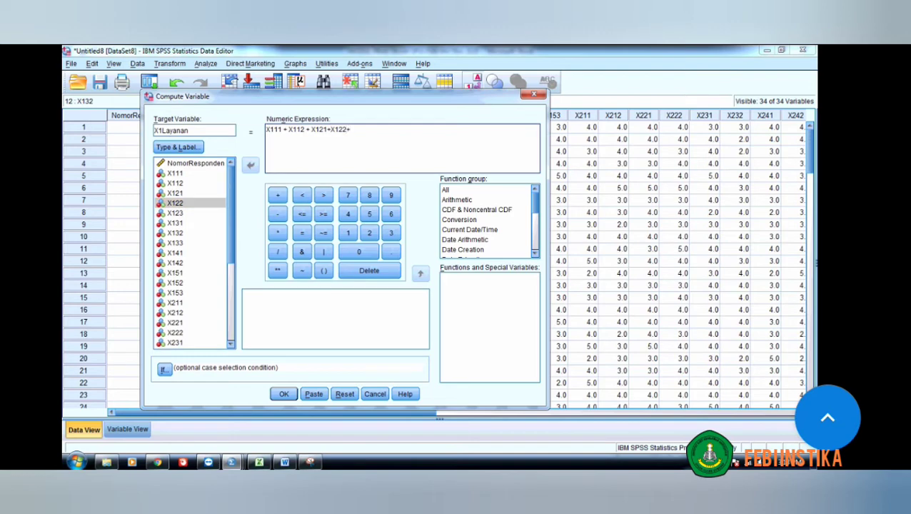
click(175, 213)
click(250, 165)
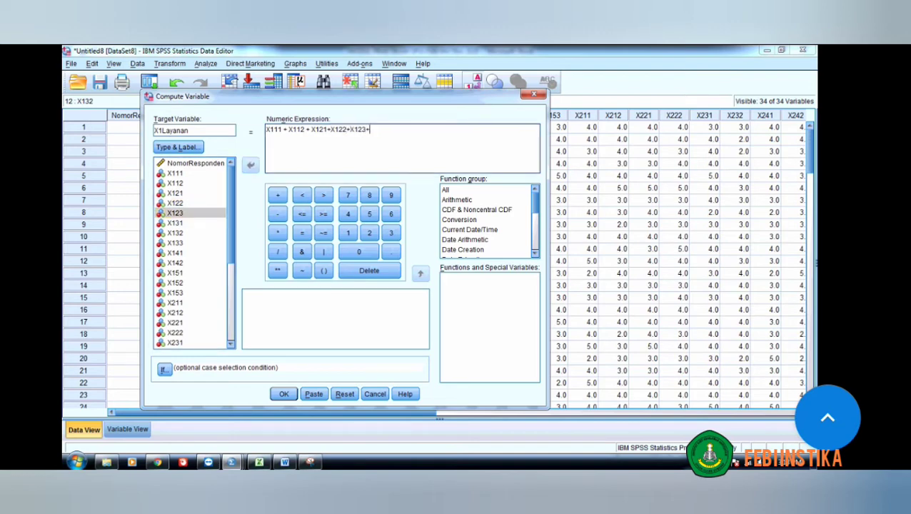
text(+)
click(175, 223)
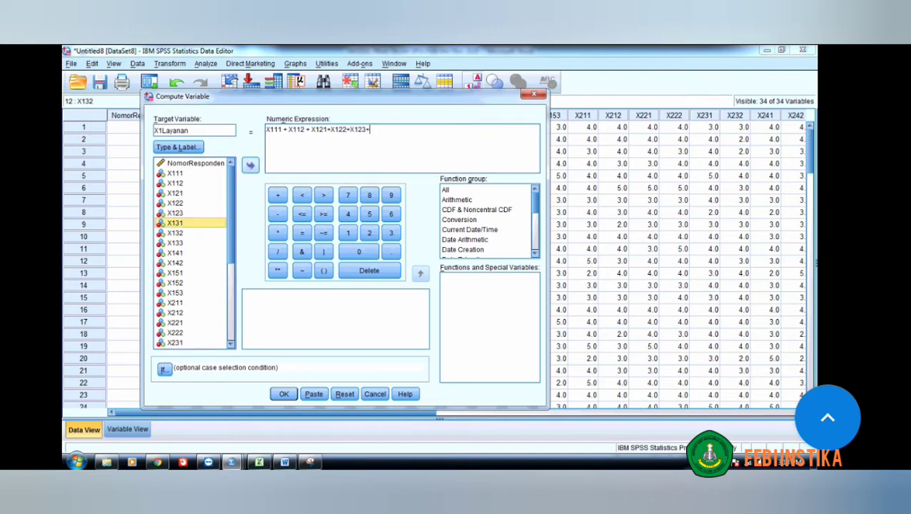
click(250, 165)
text(+)
Step: Add X132, X133 and X141 to the numeric expression, each followed by a plus sign
click(175, 233)
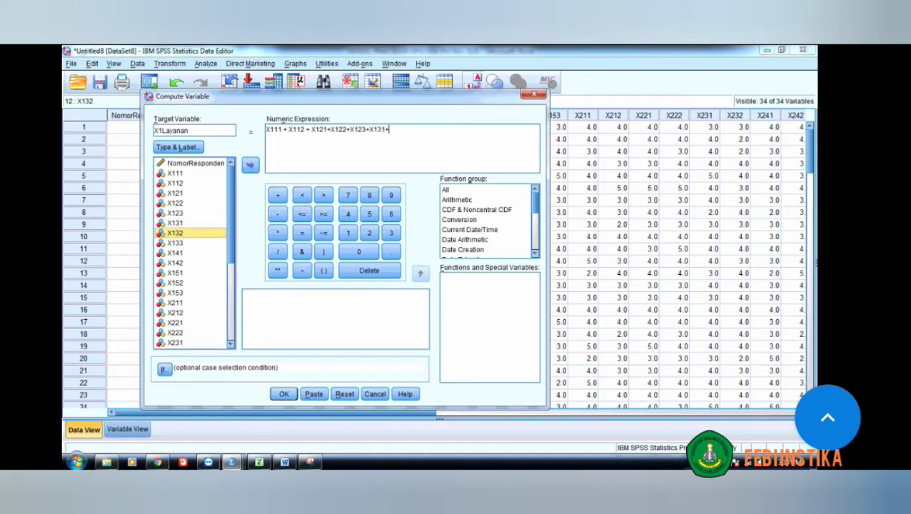
click(250, 165)
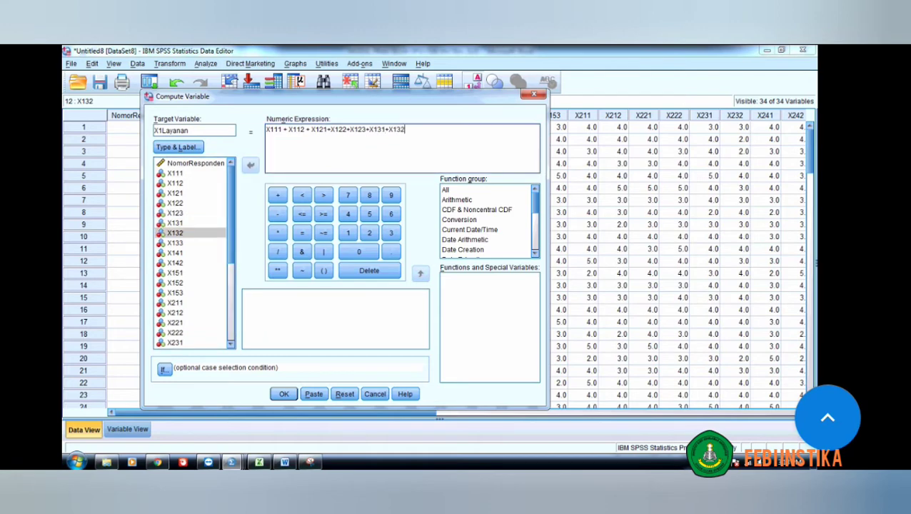
text(+)
click(175, 243)
click(250, 165)
text(+X133+)
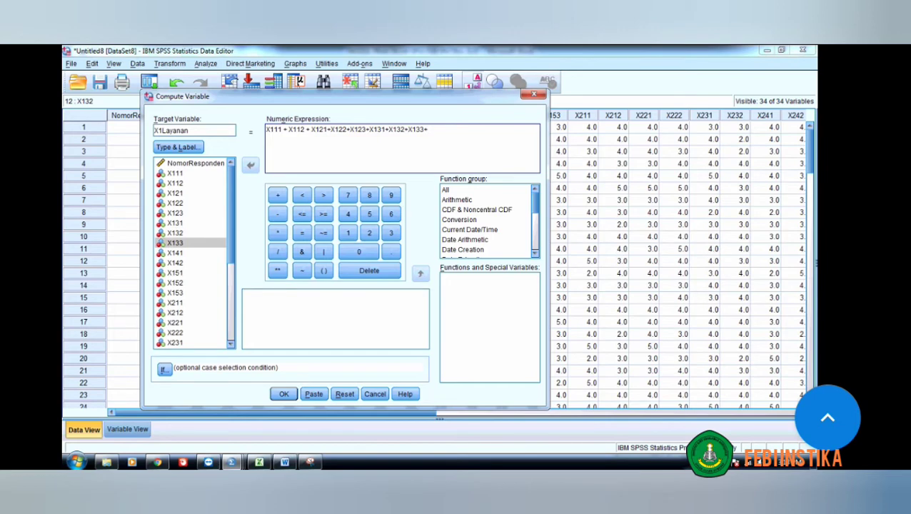
click(175, 252)
click(250, 164)
text(+)
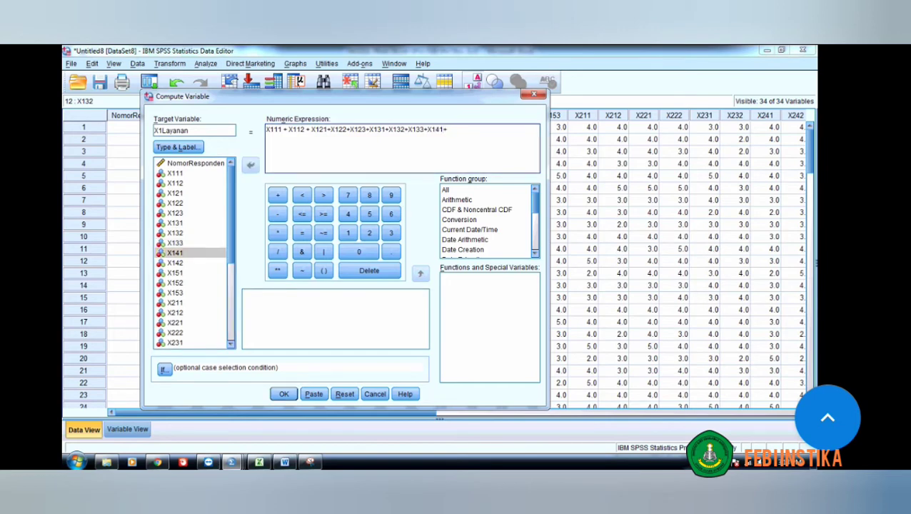
Step: Complete the numeric expression by adding X142, X151, X152 and X153, joined by plus signs
click(175, 263)
click(250, 165)
text(+)
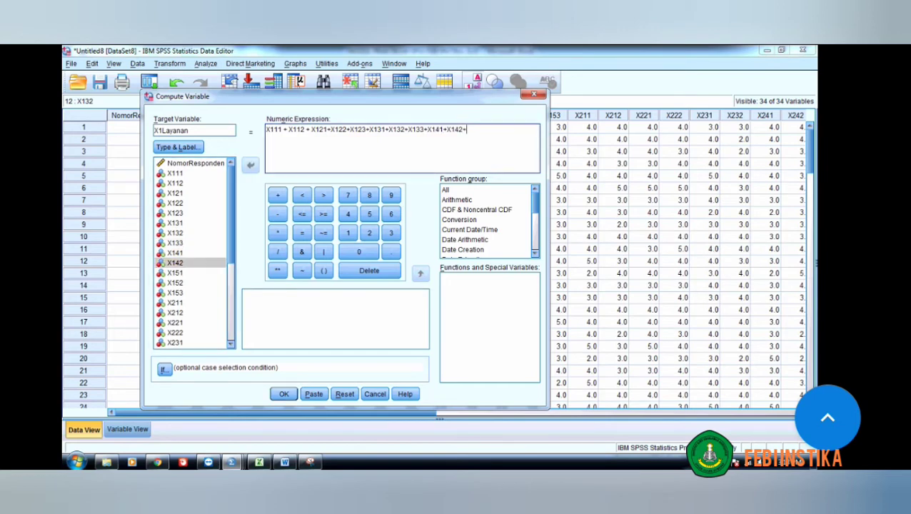
click(175, 273)
click(250, 165)
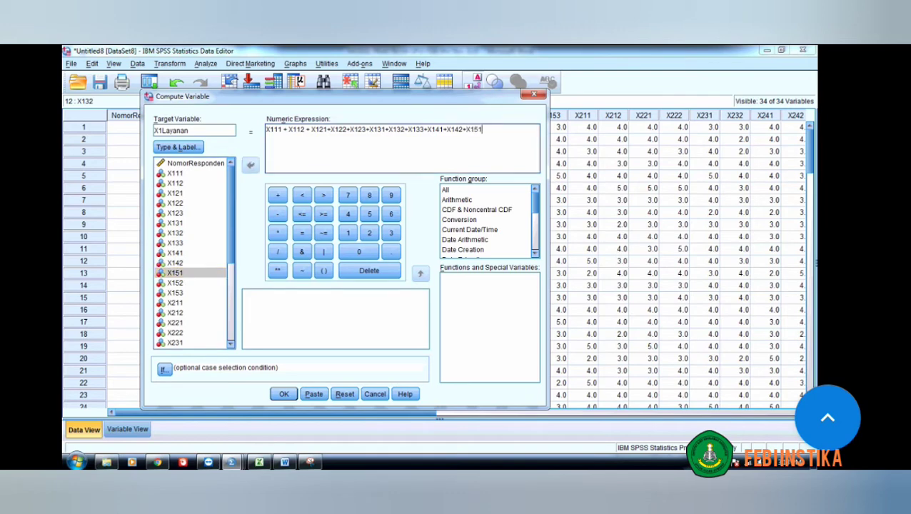
text(+)
click(175, 283)
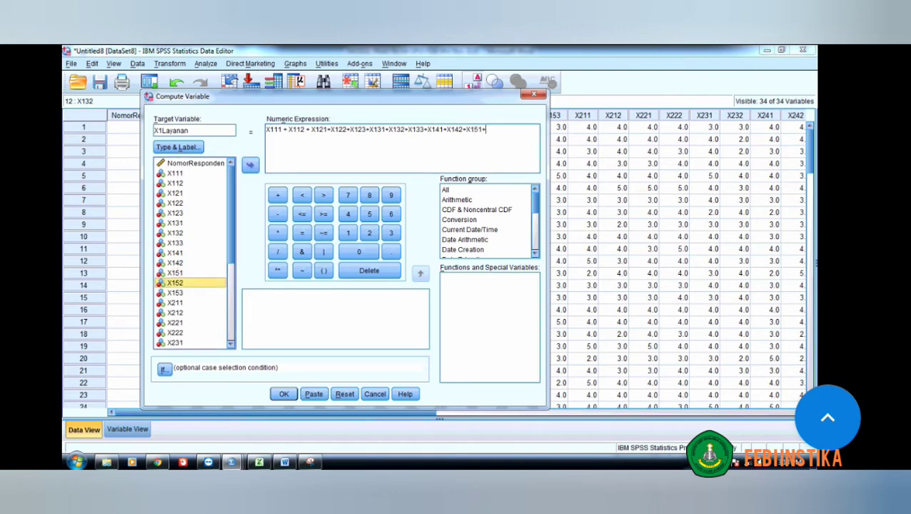
click(250, 165)
text(+)
click(175, 292)
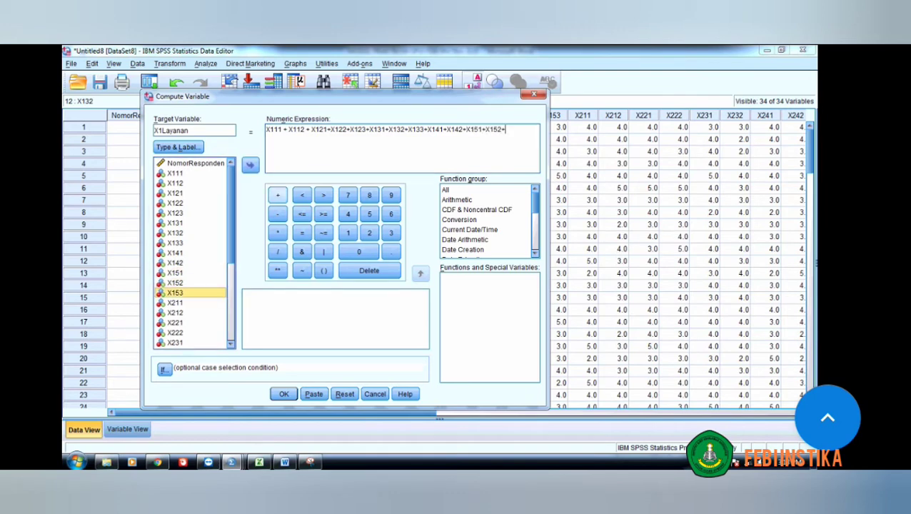
click(250, 165)
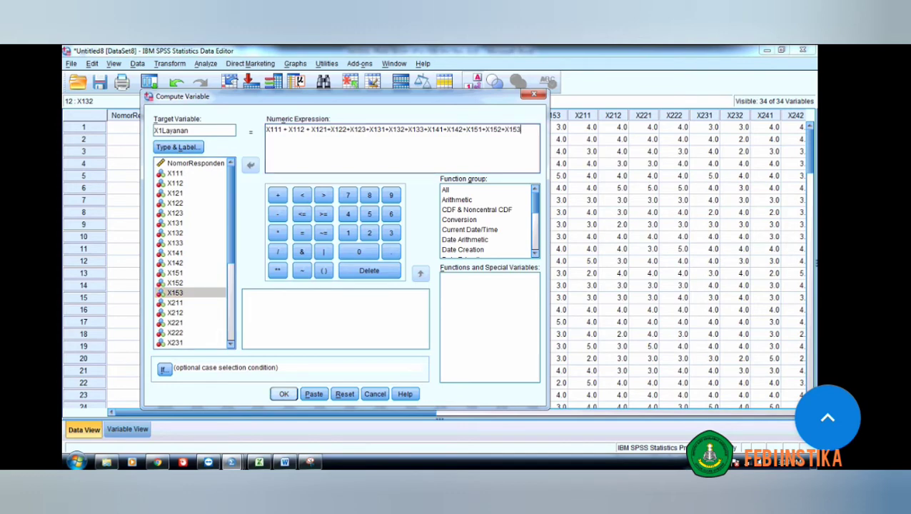
Step: Run the X1Layanan computation and bring the new column into view in the Untitled8 dataset
click(283, 394)
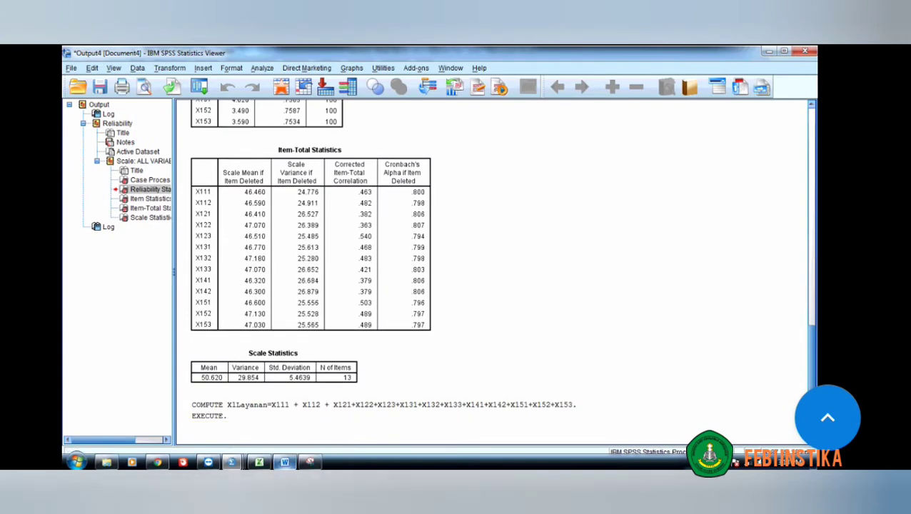
click(232, 462)
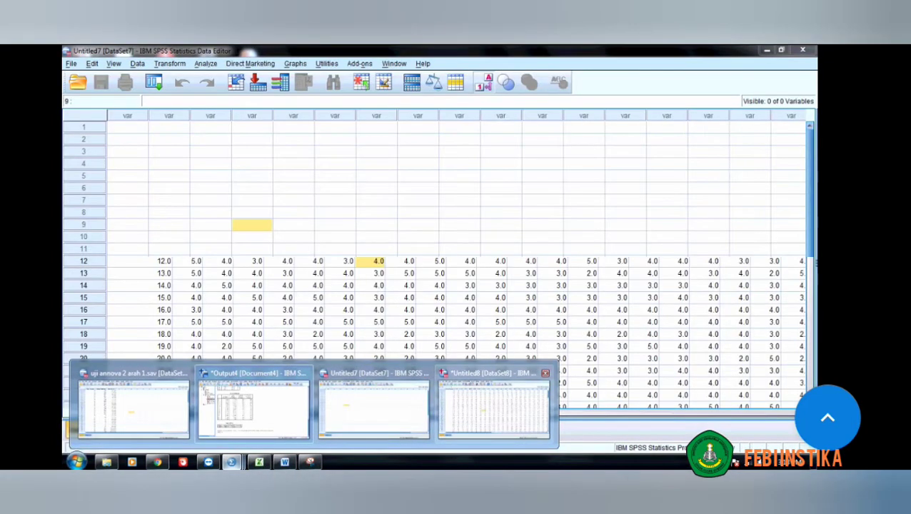
click(493, 405)
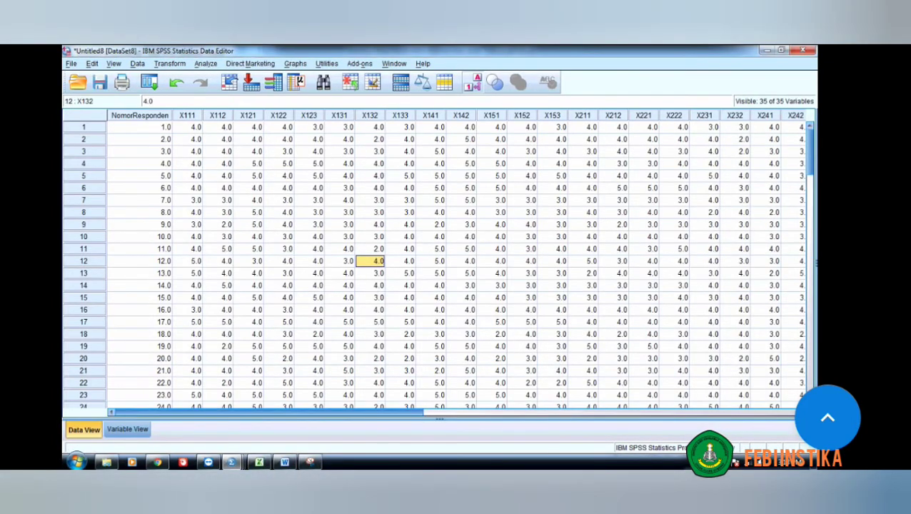
drag(386, 413, 690, 413)
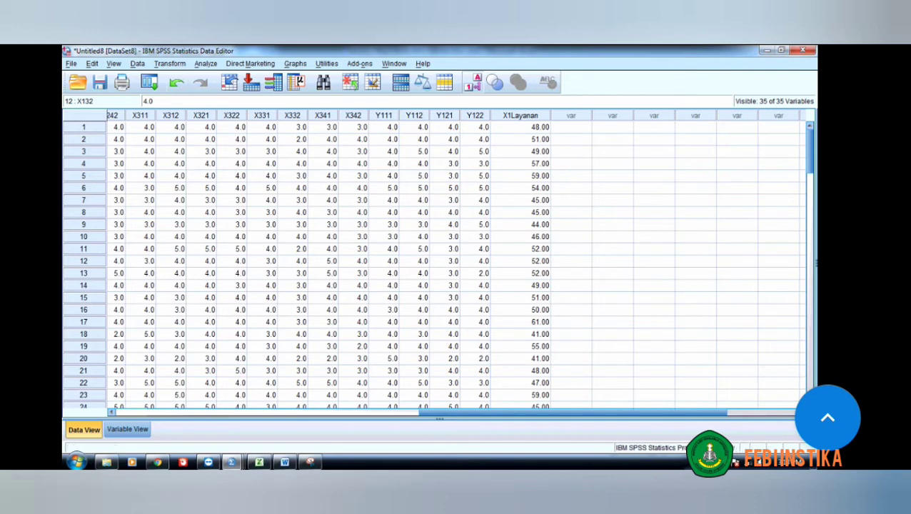
Step: Start another variable computation with X2Harga as the target variable and clear the old numeric expression
click(170, 64)
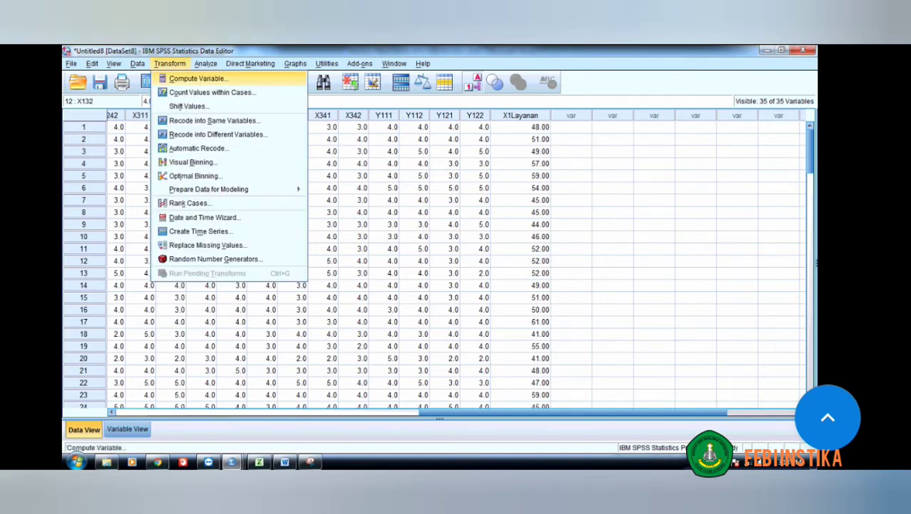
click(197, 78)
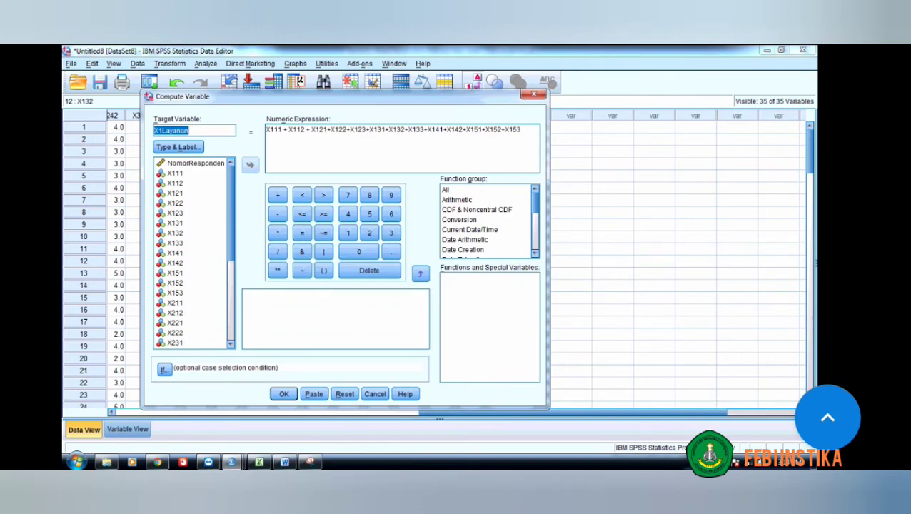
text(X2Harga)
click(522, 130)
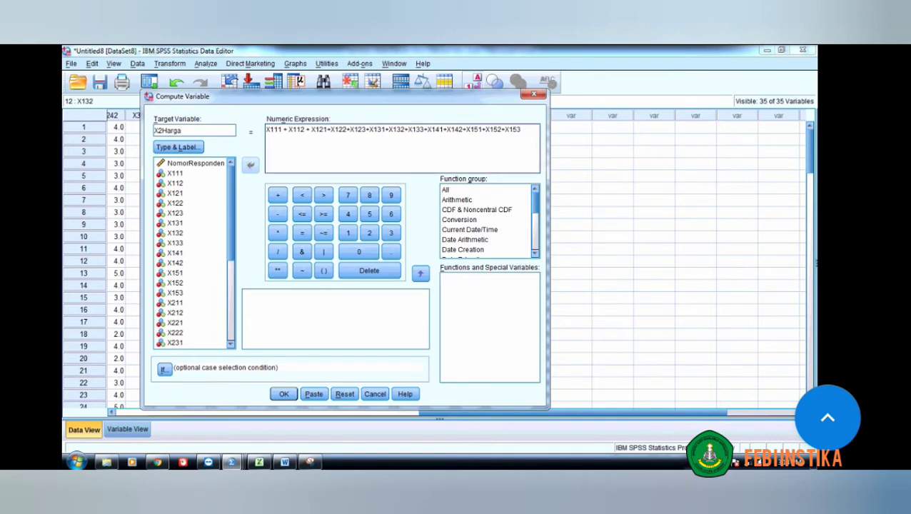
key(ctrl+a)
key(Delete)
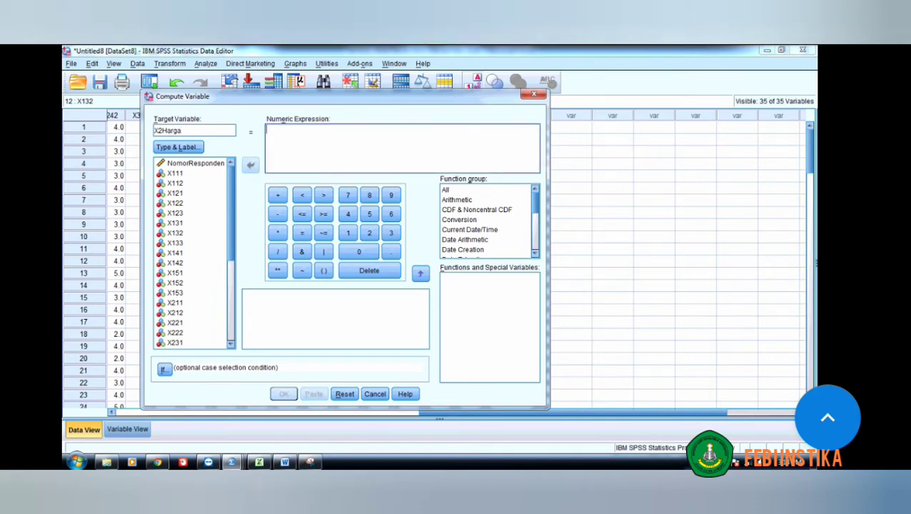
Step: Begin the X2Harga expression with X211, X212 and X221, each followed by a plus sign
scroll(193, 253, down, 3)
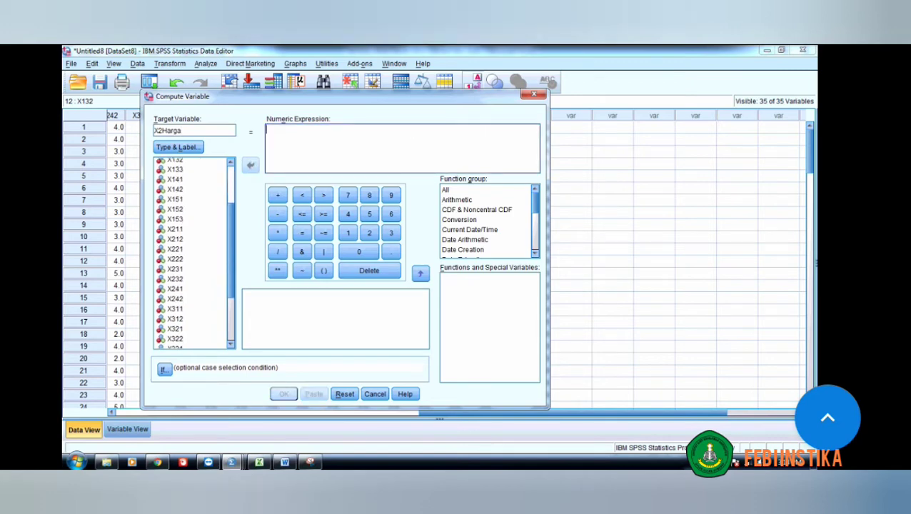
drag(231, 250, 231, 259)
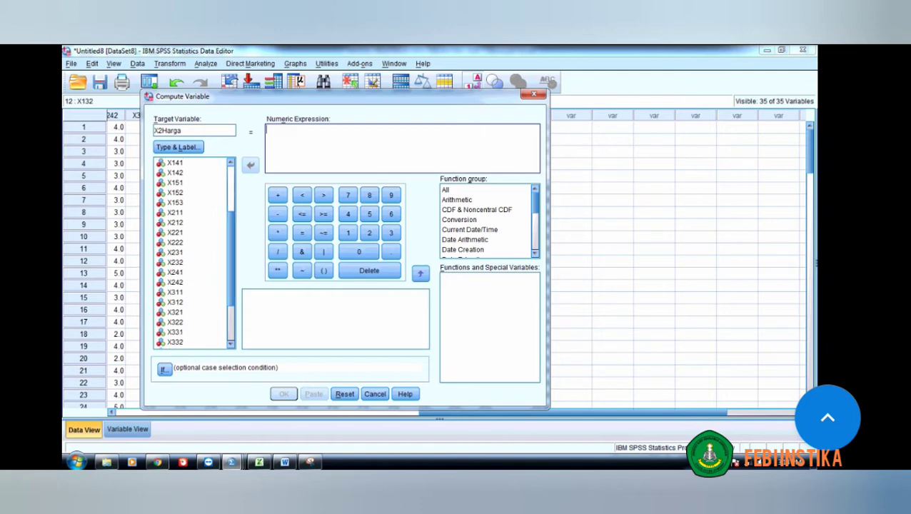
click(175, 213)
click(251, 165)
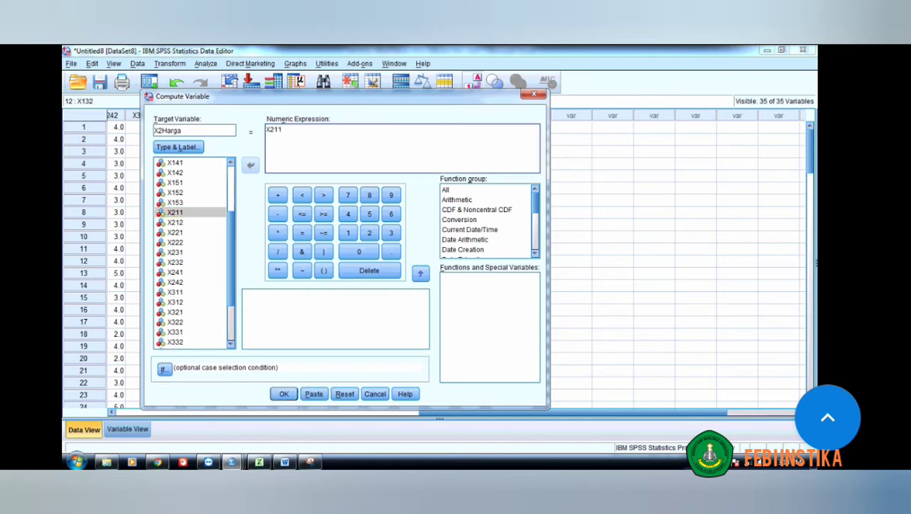
text(+)
click(175, 223)
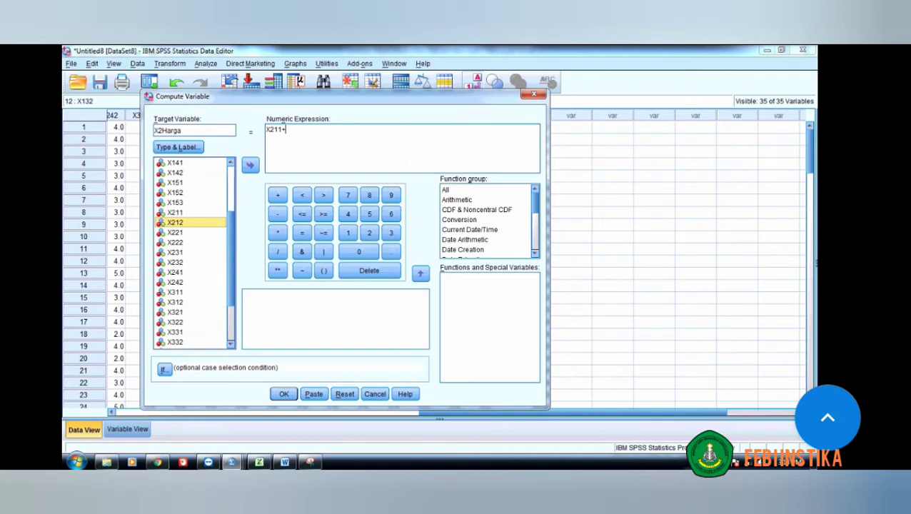
click(251, 165)
text(+)
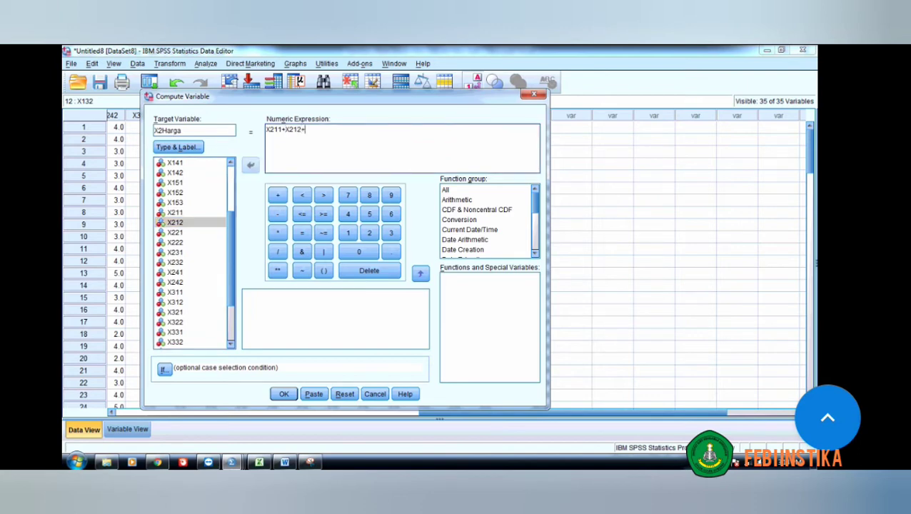
click(175, 233)
click(251, 165)
text(+)
Step: Extend the X2Harga expression with X222, X231 and X232, each followed by a plus sign
click(175, 243)
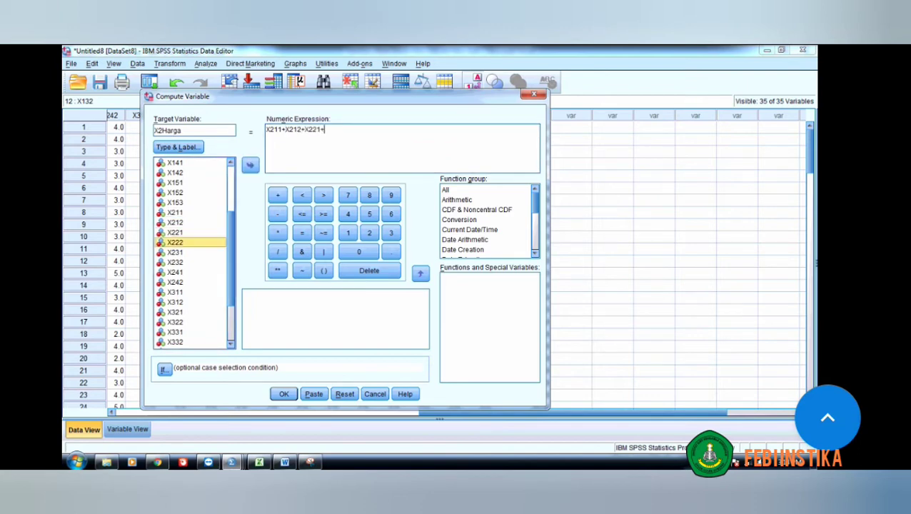
click(251, 165)
text(+)
click(175, 253)
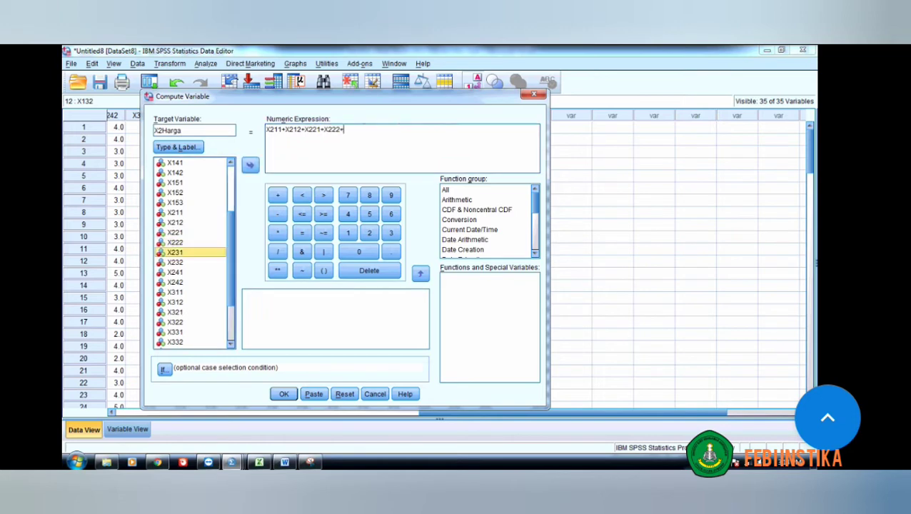
click(251, 165)
text(+)
click(175, 263)
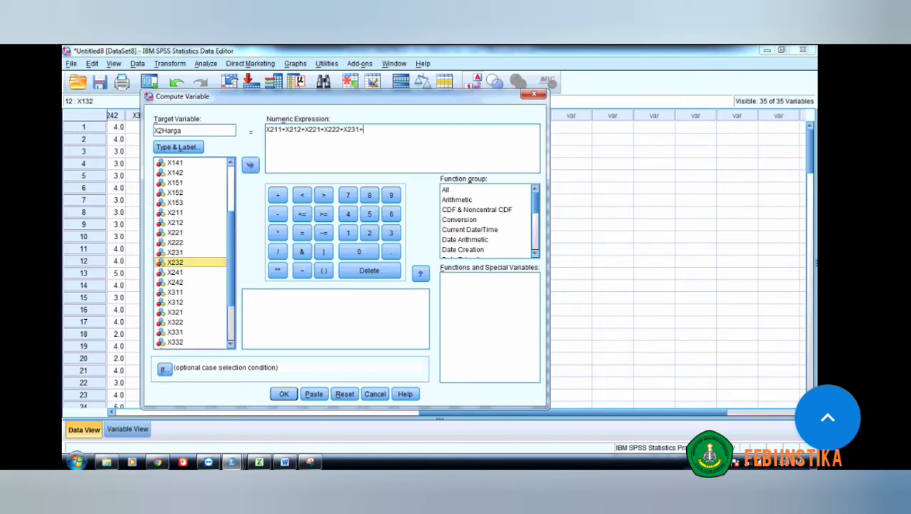
click(250, 165)
text(+)
Step: Complete the X2Harga expression with X241+X242, run the computation and return to the Untitled8 dataset
click(175, 273)
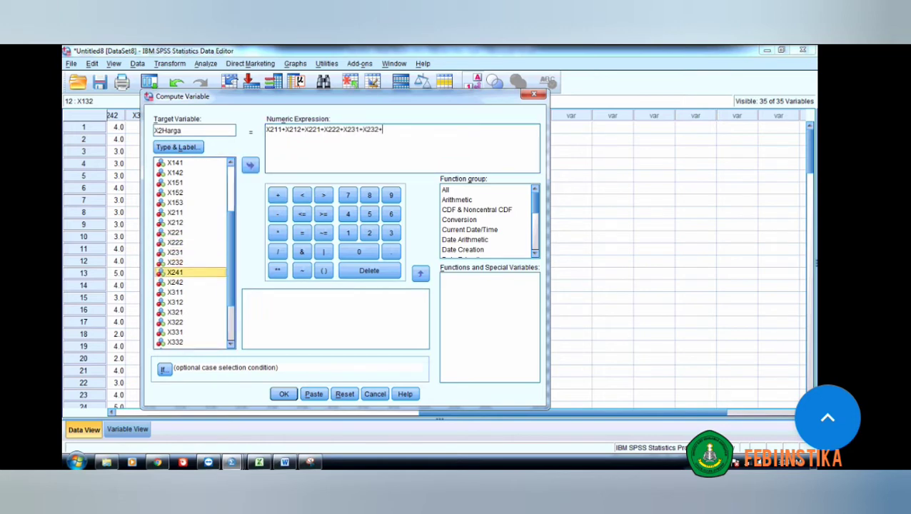
click(250, 165)
text(+)
click(174, 283)
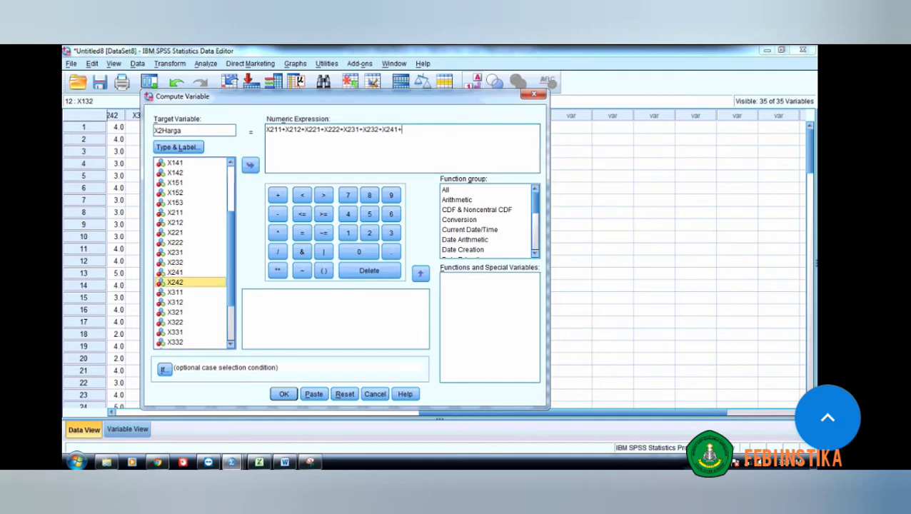
click(251, 165)
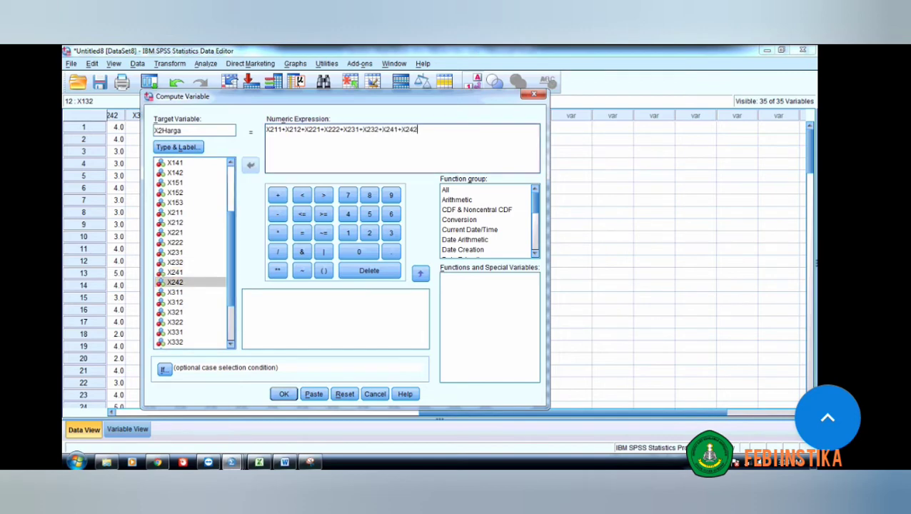
key(Return)
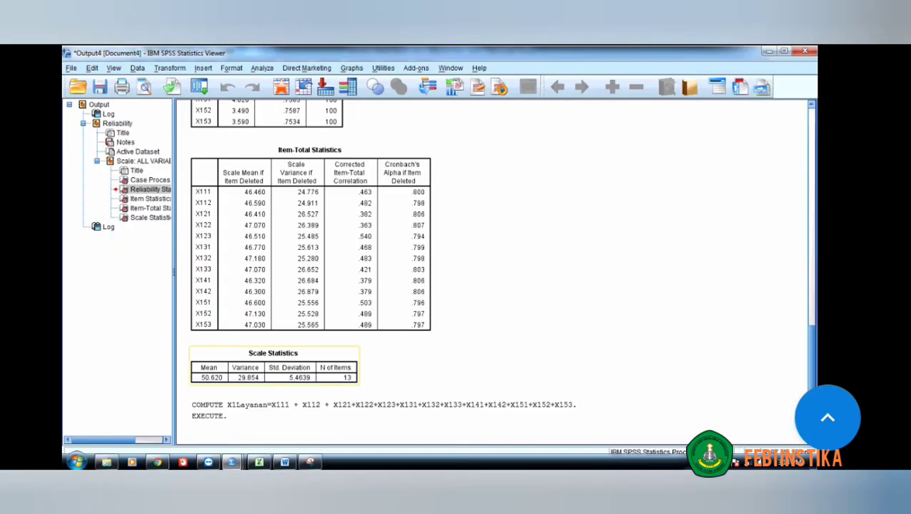
key(alt+Tab)
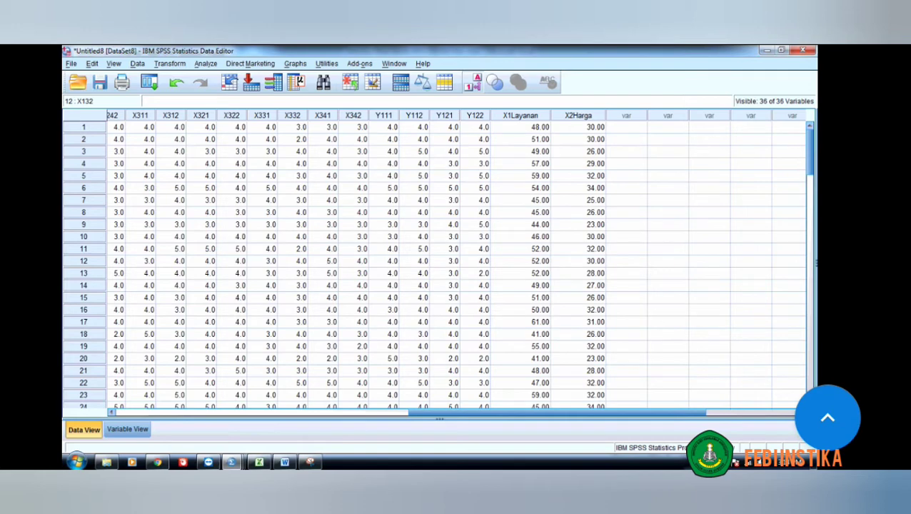
Step: Start another variable computation with X3Manajemen as the target variable and clear the old numeric expression
click(170, 63)
click(197, 79)
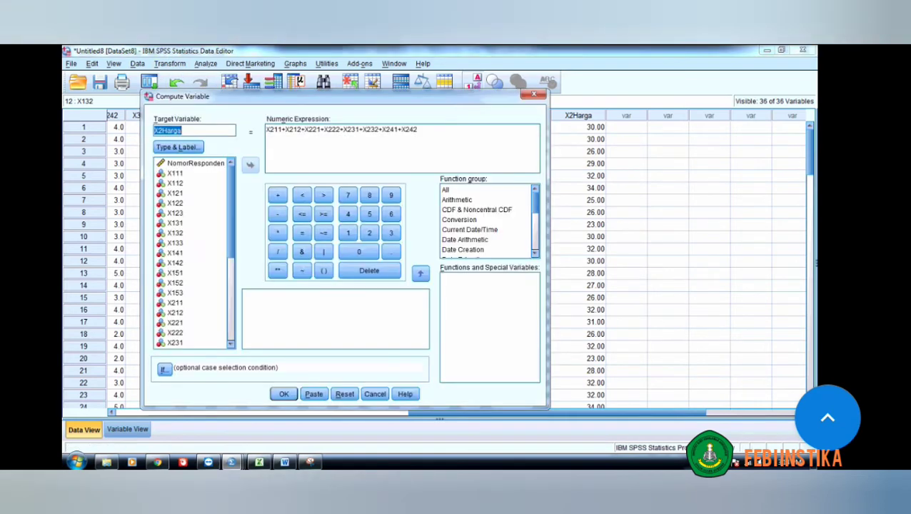
text(X3Manajemen)
click(417, 130)
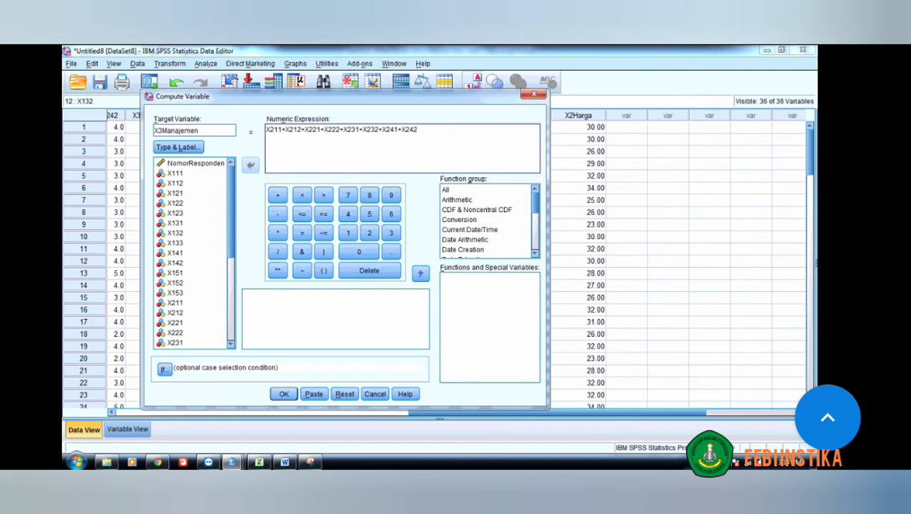
key(ctrl+a)
key(BackSpace)
Step: Begin the X3Manajemen expression with X311, X312 and X321, each followed by a plus sign
scroll(193, 253, down, 5)
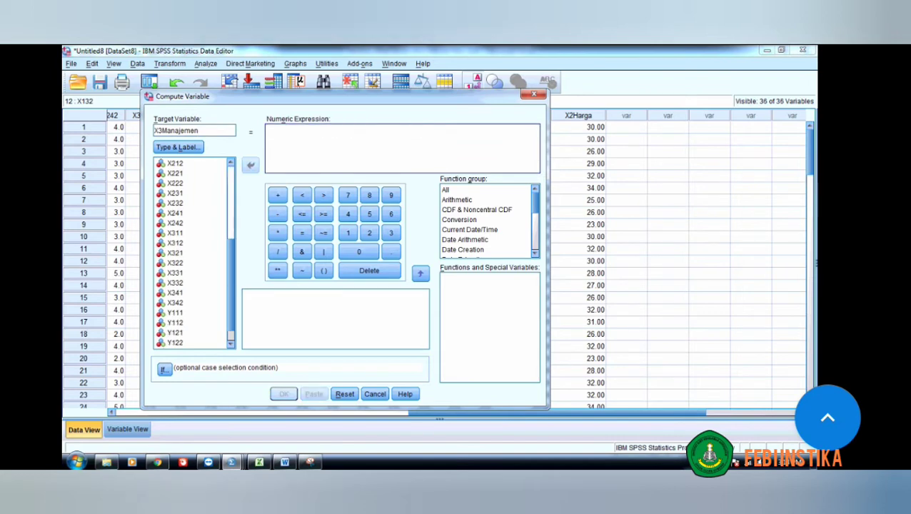
click(176, 233)
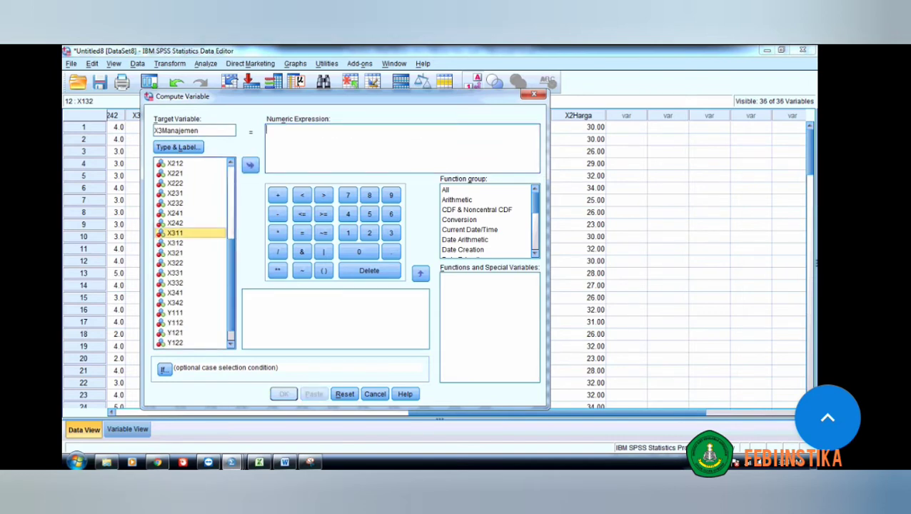
click(251, 165)
text(+)
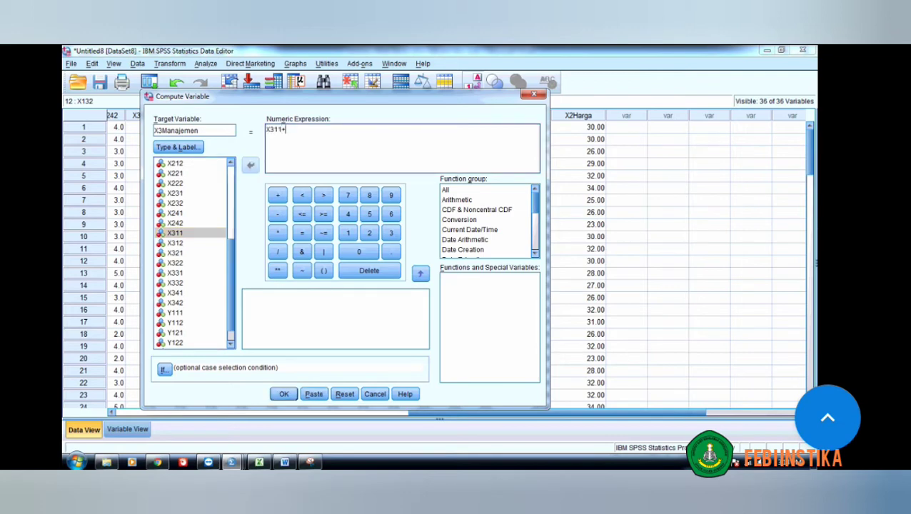
click(176, 243)
click(251, 165)
text(+)
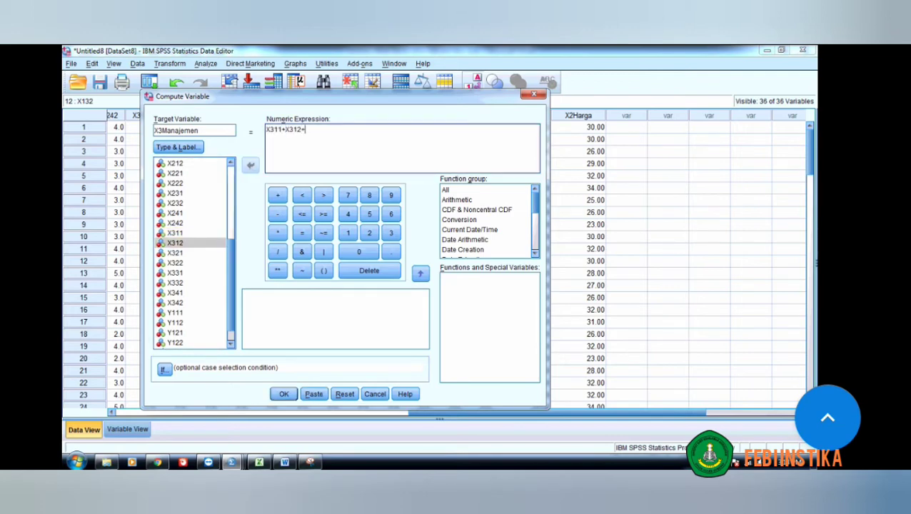
click(176, 252)
click(250, 165)
text(+)
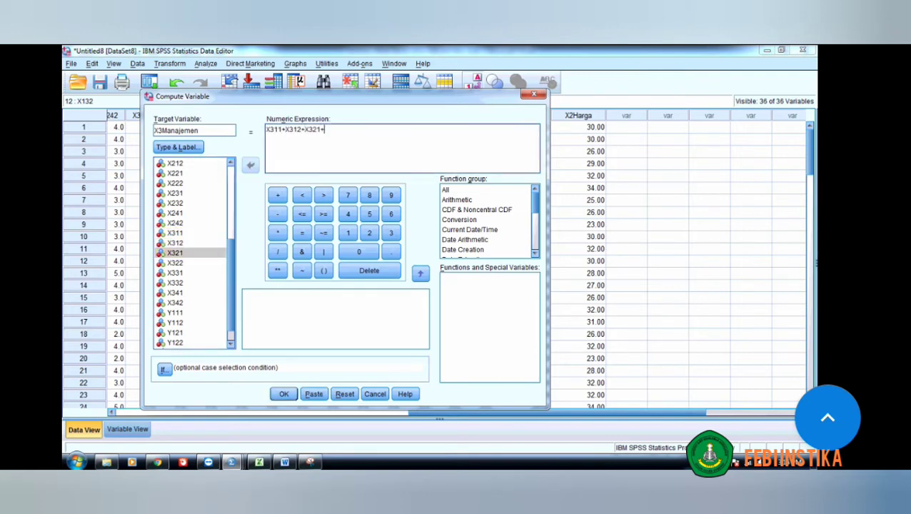
Step: Extend the X3Manajemen expression with X322, X331 and X332, each followed by a plus sign
click(175, 262)
click(251, 165)
text(+)
click(176, 273)
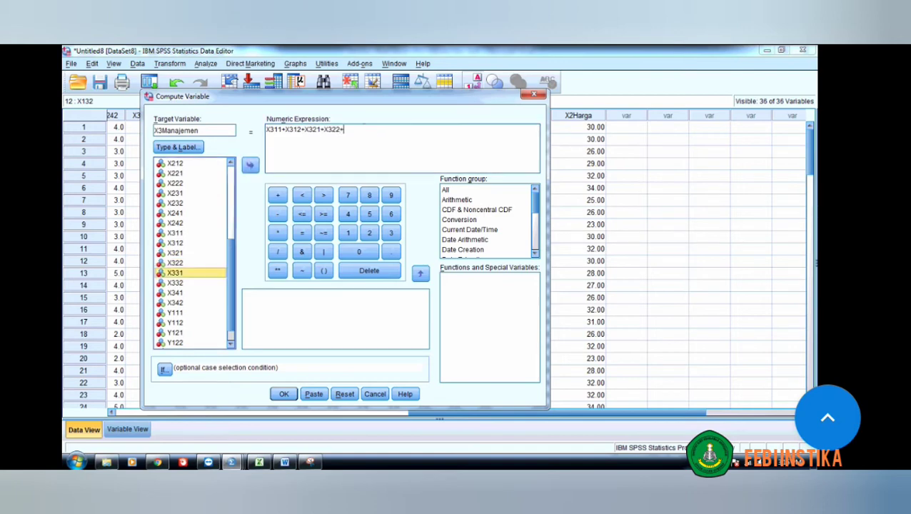
click(250, 164)
text(+)
click(175, 283)
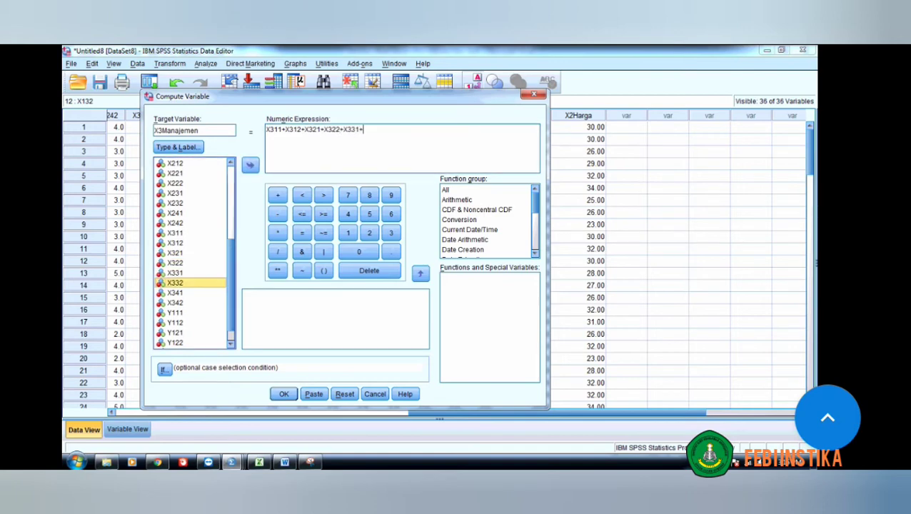
click(250, 165)
text(+)
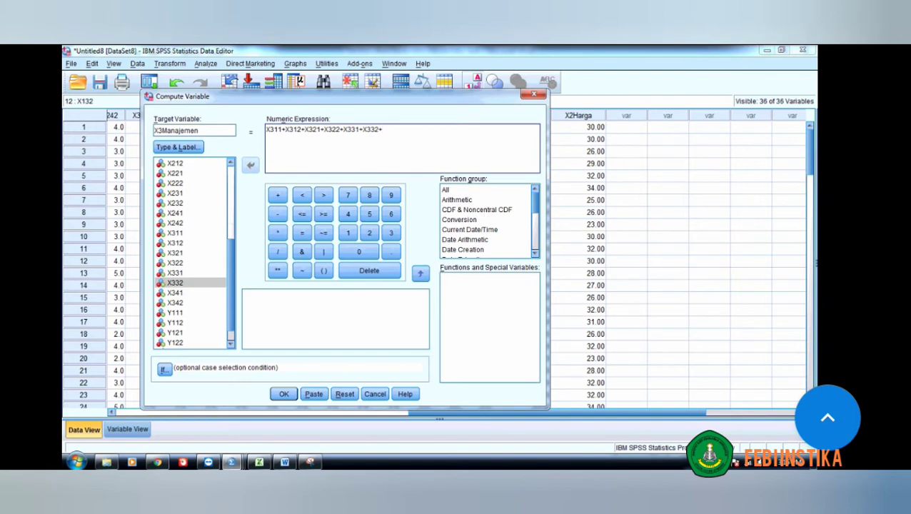
Step: Complete the X3Manajemen expression with X341+X342, without a trailing plus sign, and run the computation
click(176, 293)
click(250, 165)
text(+)
click(175, 302)
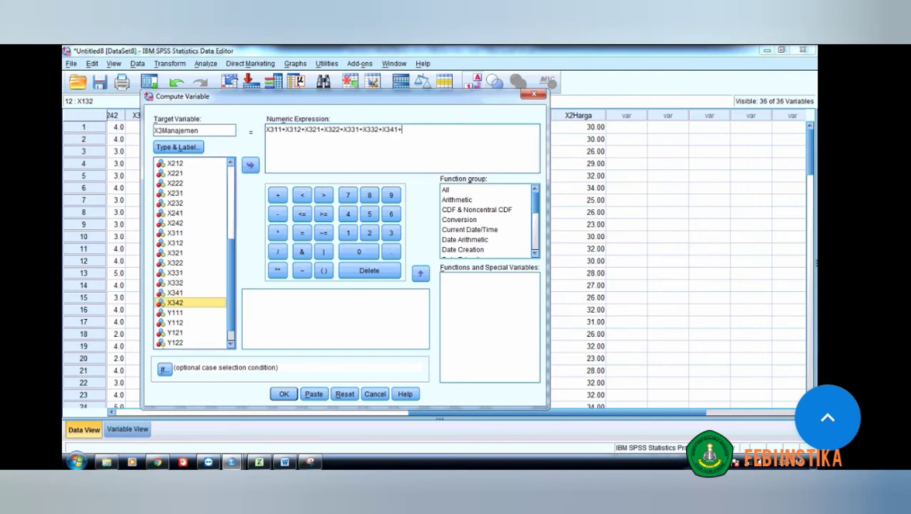
click(251, 165)
text(+)
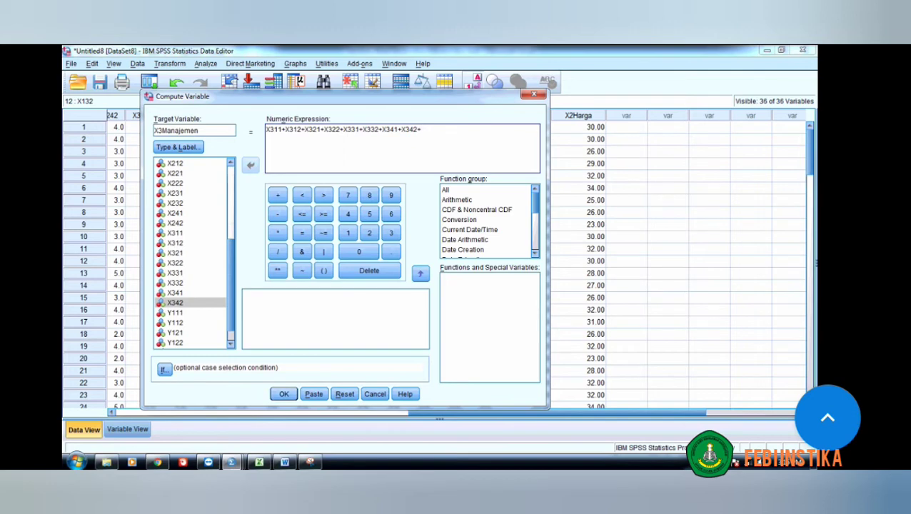
key(BackSpace)
click(283, 394)
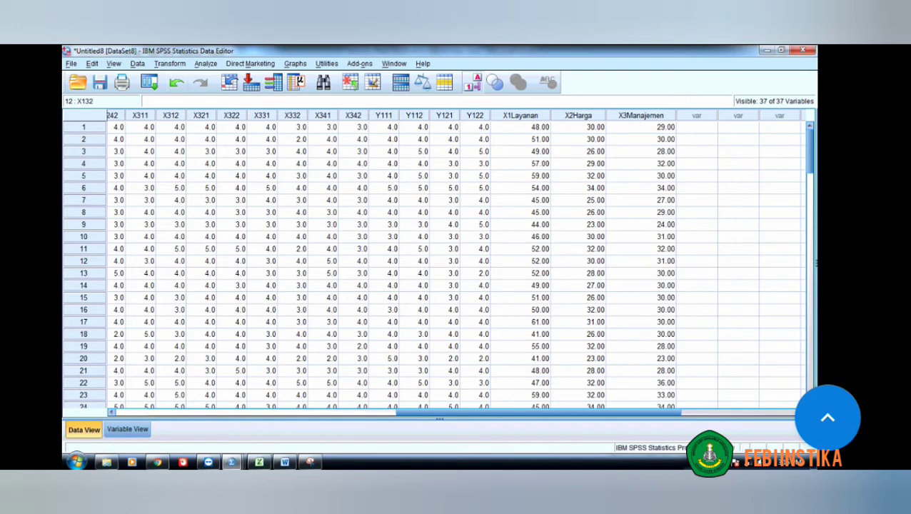
Step: Start another variable computation with YKepuasan as the target variable and clear the old numeric expression
click(169, 63)
click(203, 77)
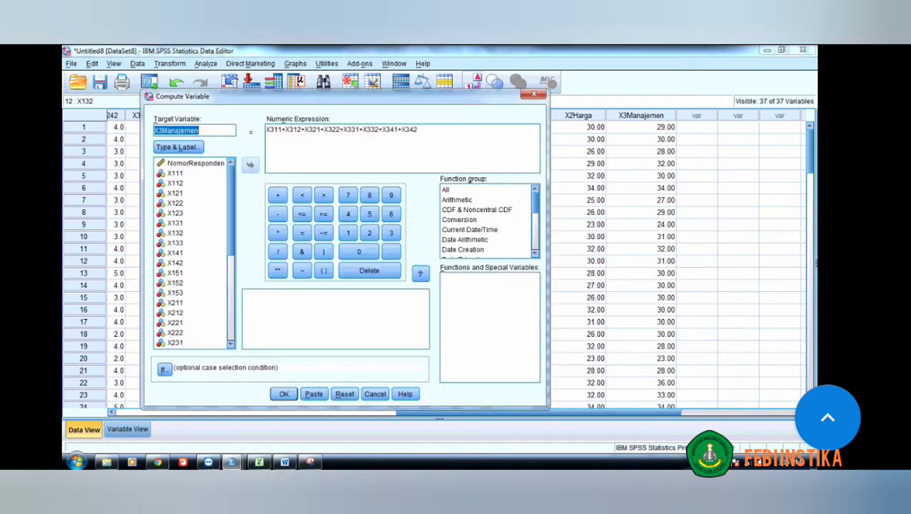
text(Y)
text(Kre)
key(BackSpace)
key(BackSpace)
key(BackSpace)
text(Kepuasan)
key(Tab)
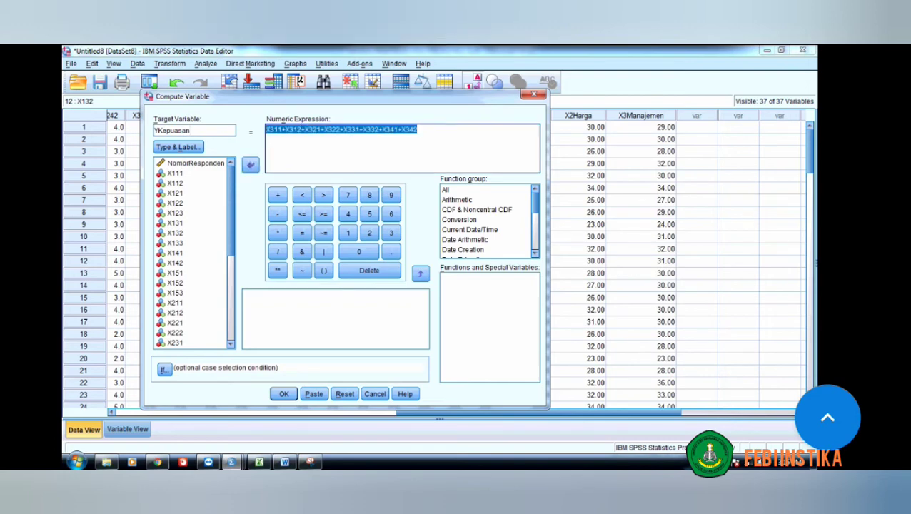
key(BackSpace)
Step: Begin the YKepuasan expression with Y111 and Y112, each followed by a plus sign
scroll(193, 254, down, 6)
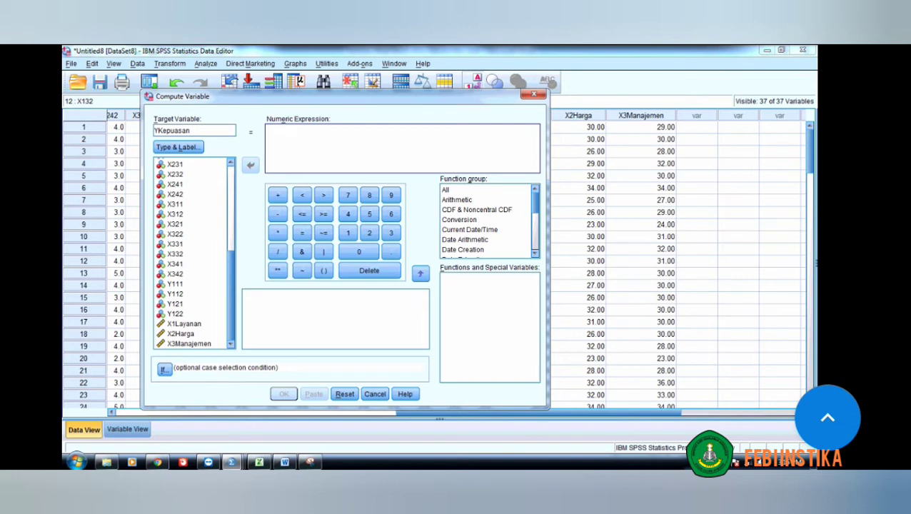
click(175, 284)
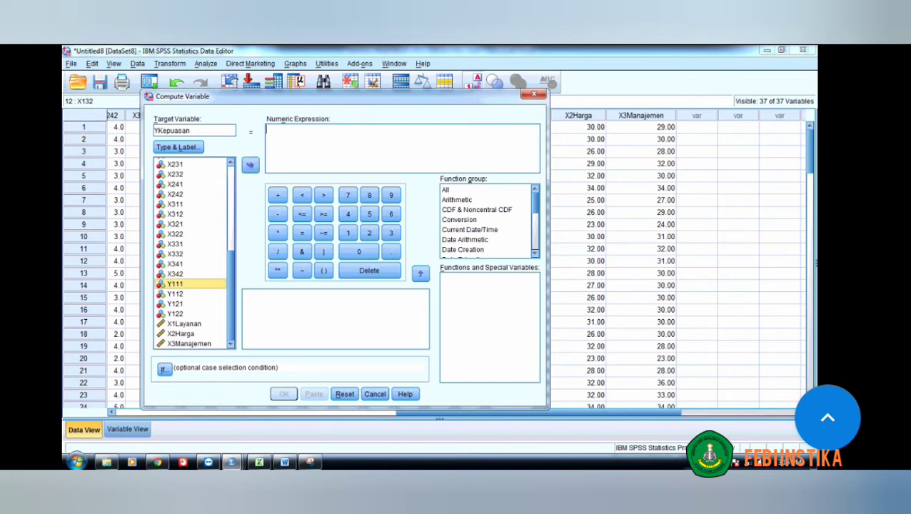
click(250, 165)
text(+)
click(175, 294)
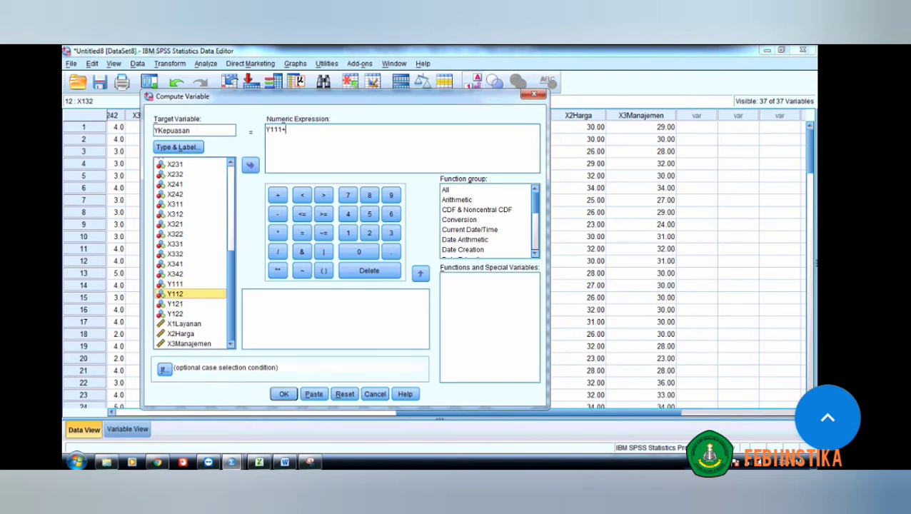
click(250, 165)
text(+)
Step: Complete the YKepuasan expression with Y121+Y122, without a trailing plus sign, and run the computation
click(175, 304)
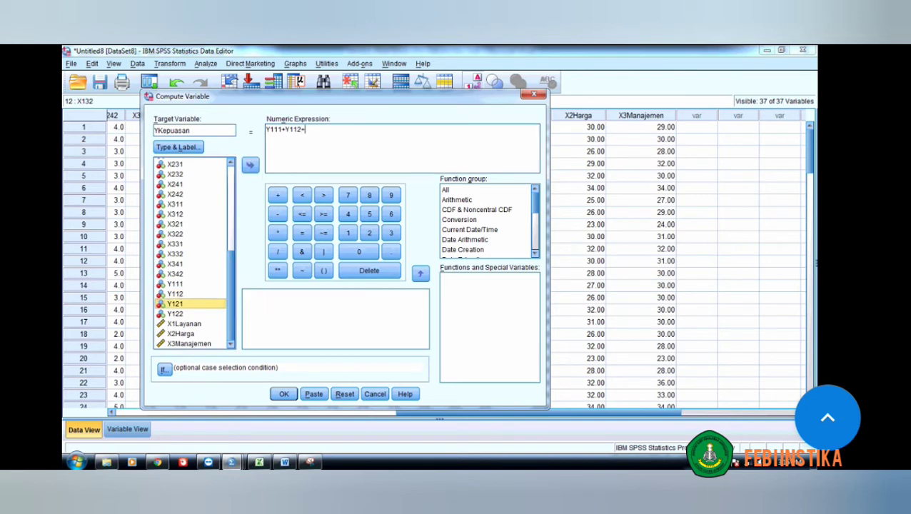
click(250, 165)
text(+)
click(175, 314)
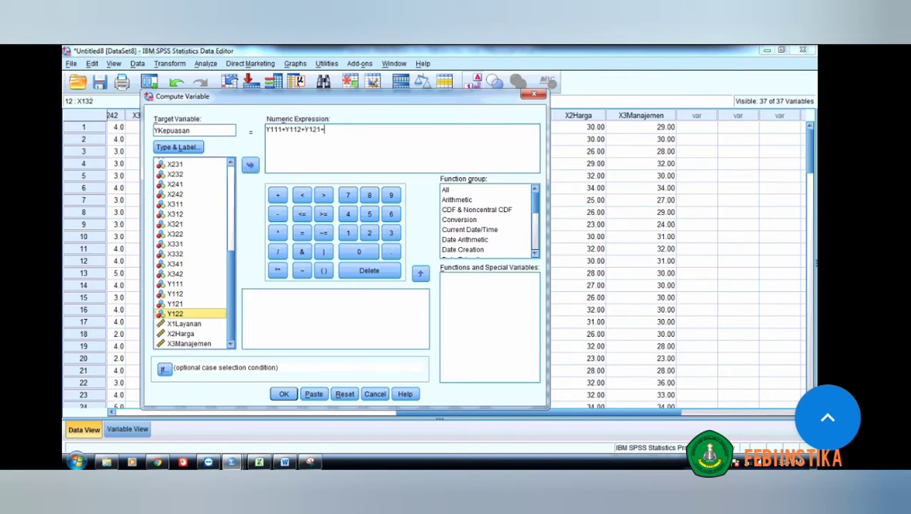
click(250, 165)
click(284, 395)
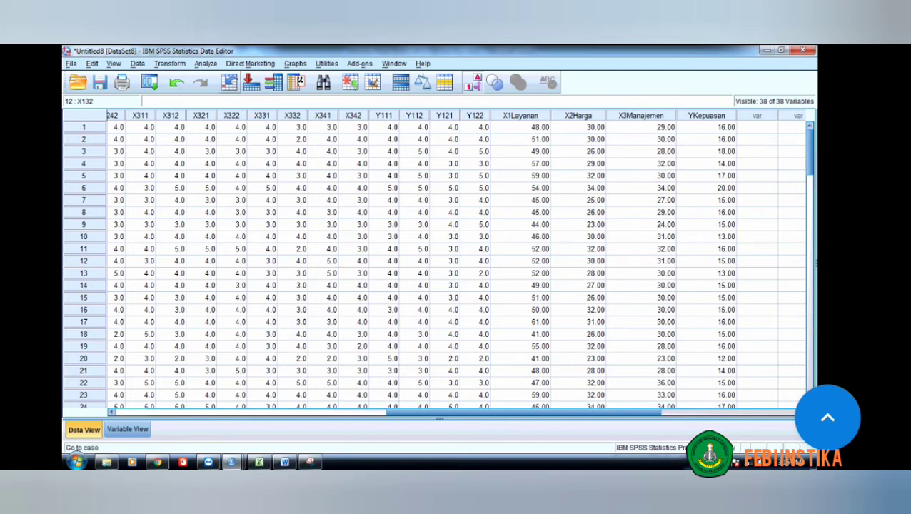
Step: Start a linear regression analysis and set YKepuasan as the dependent variable
click(206, 63)
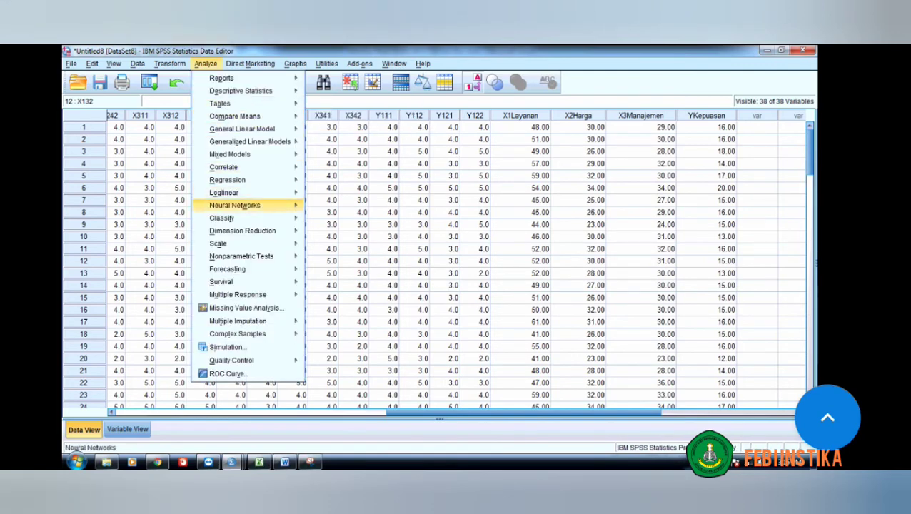
mouse_move(227, 180)
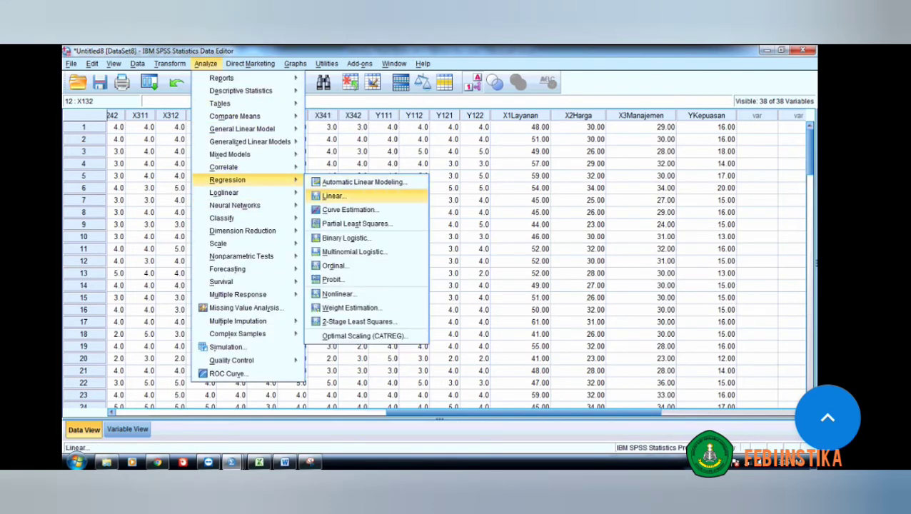
click(333, 196)
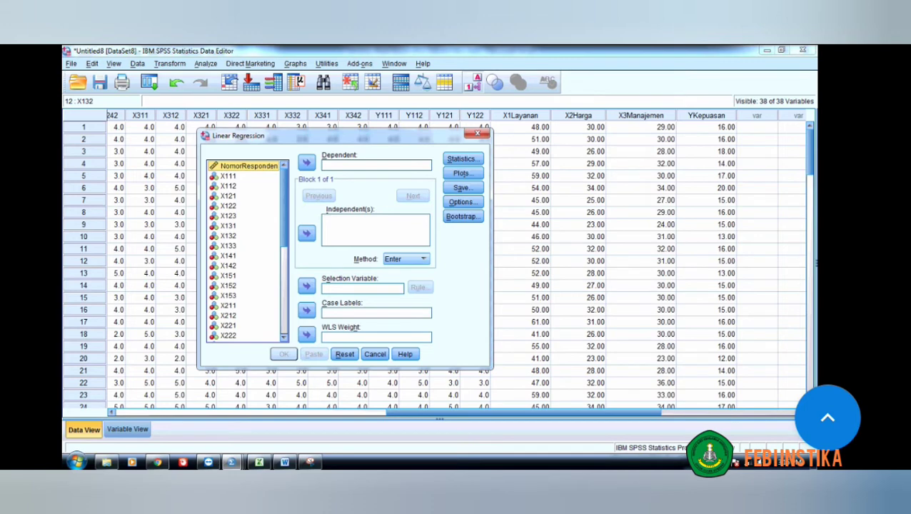
scroll(246, 250, down, 7)
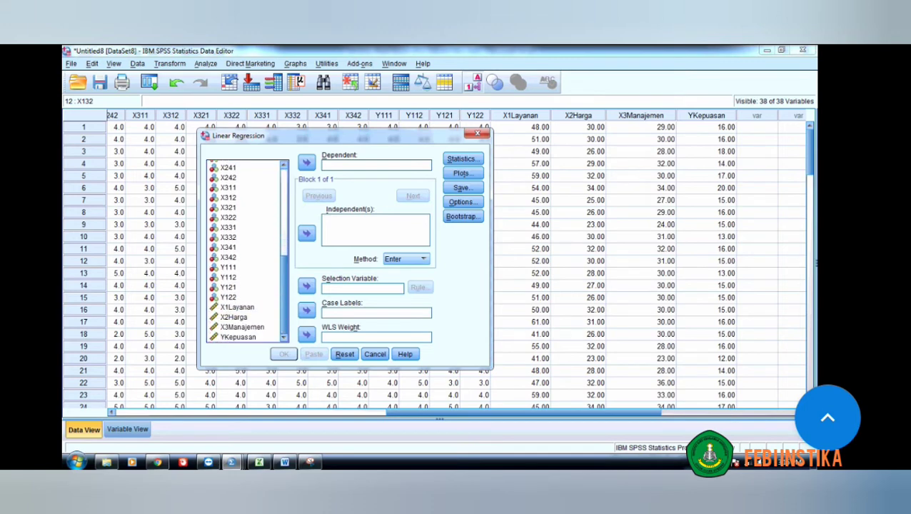
click(239, 337)
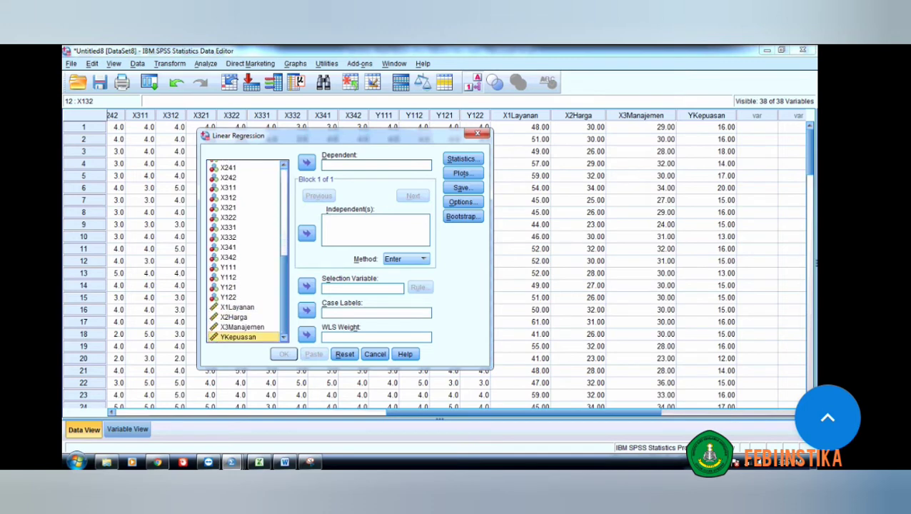
click(306, 162)
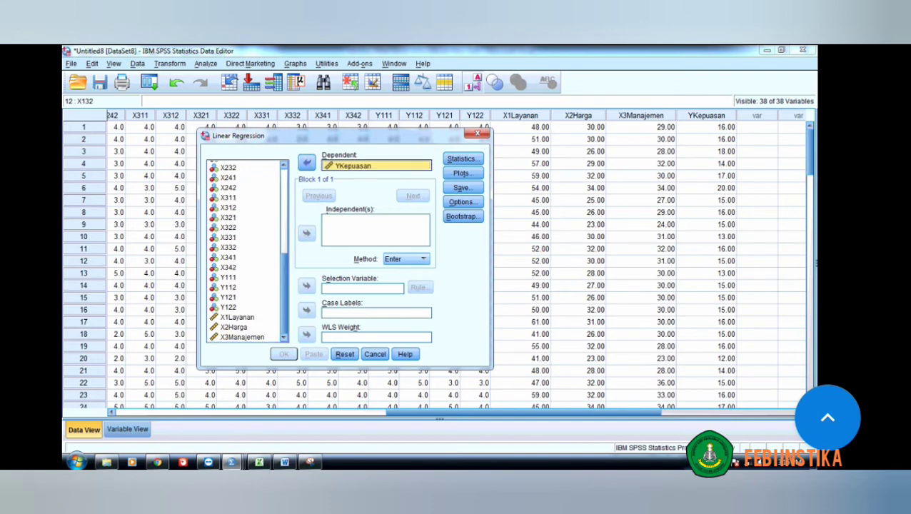
Step: Add X1Layanan, X2Harga and X3Manajemen as independent variables with the Enter method and run the regression
click(234, 327)
click(237, 317)
ctrl+click(234, 327)
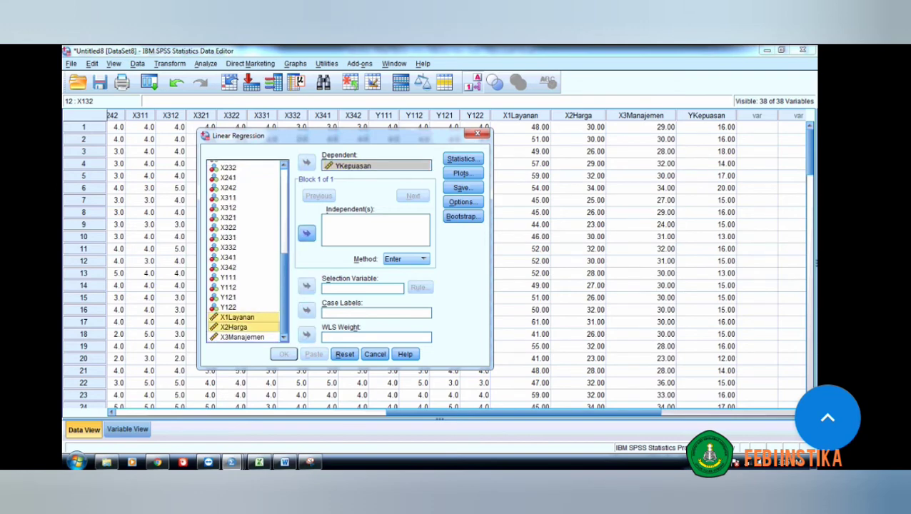
ctrl+click(242, 337)
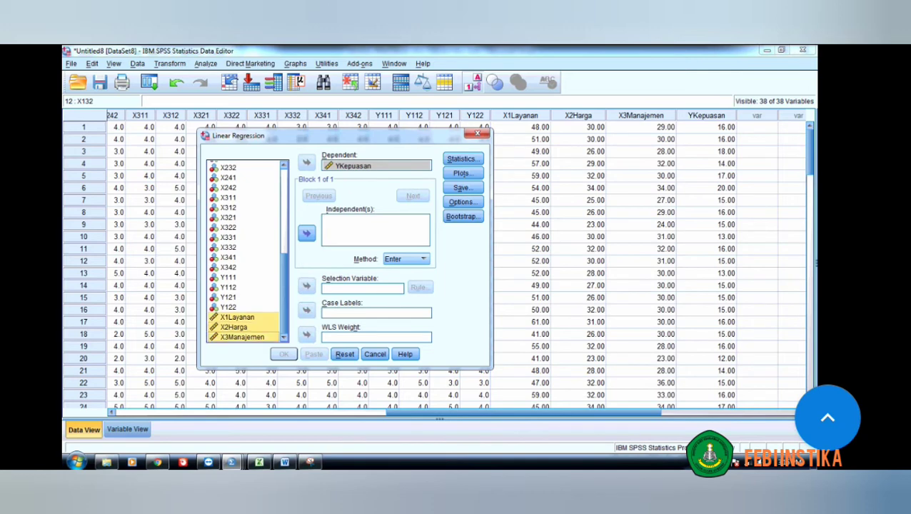
click(307, 233)
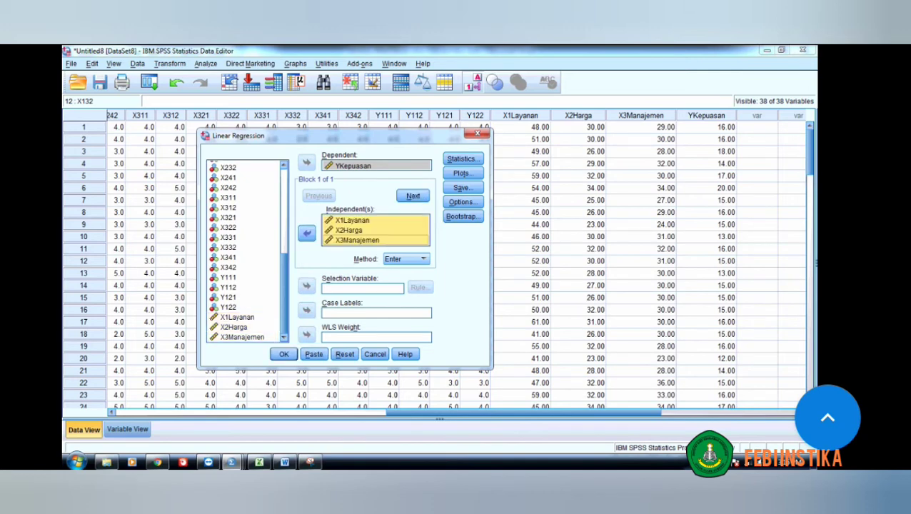
click(283, 354)
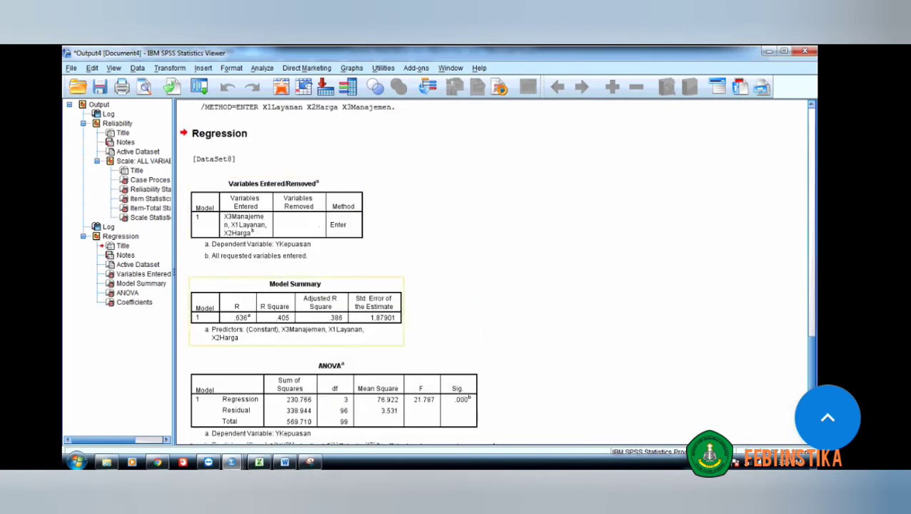
Step: Examine the regression output tables: Variables Entered/Removed, Model Summary, ANOVA and Coefficients
click(292, 225)
click(296, 312)
scroll(297, 312, down, 2)
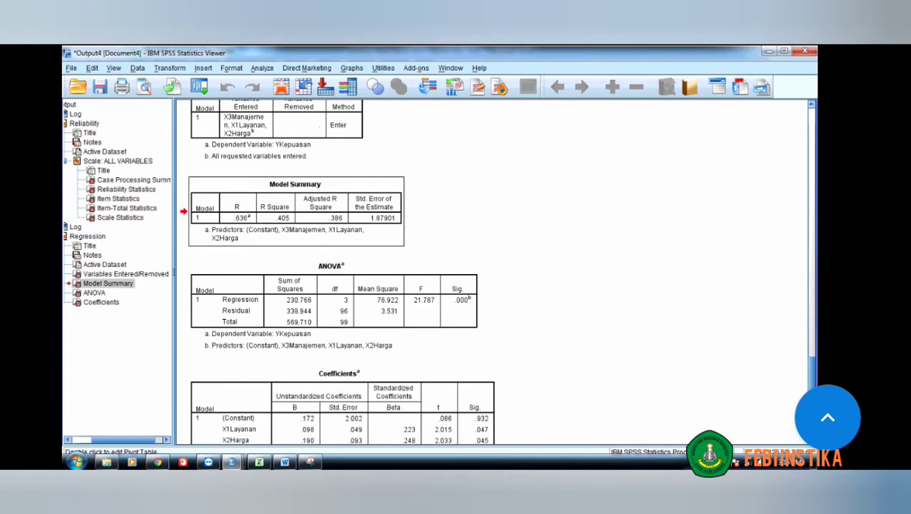
click(315, 307)
scroll(322, 379, down, 1)
click(322, 375)
key(Up)
key(Up)
key(Up)
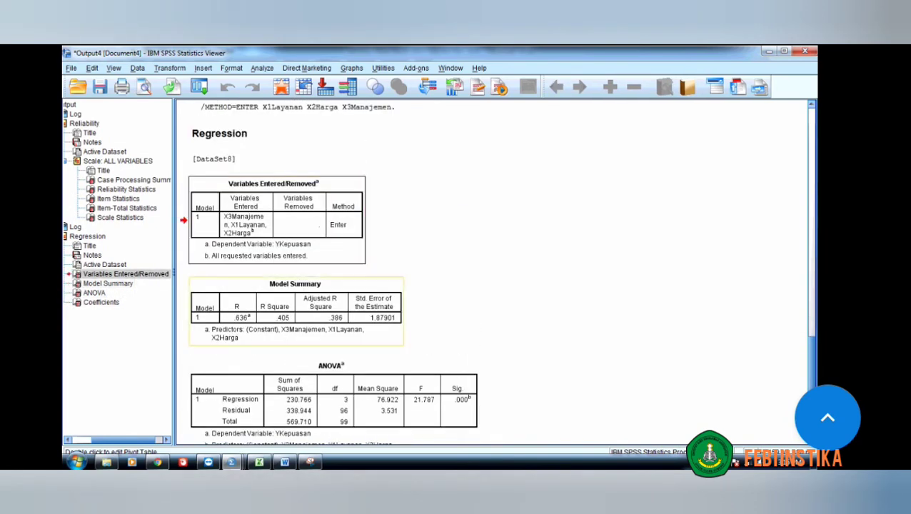
key(Down)
key(Down)
key(Down)
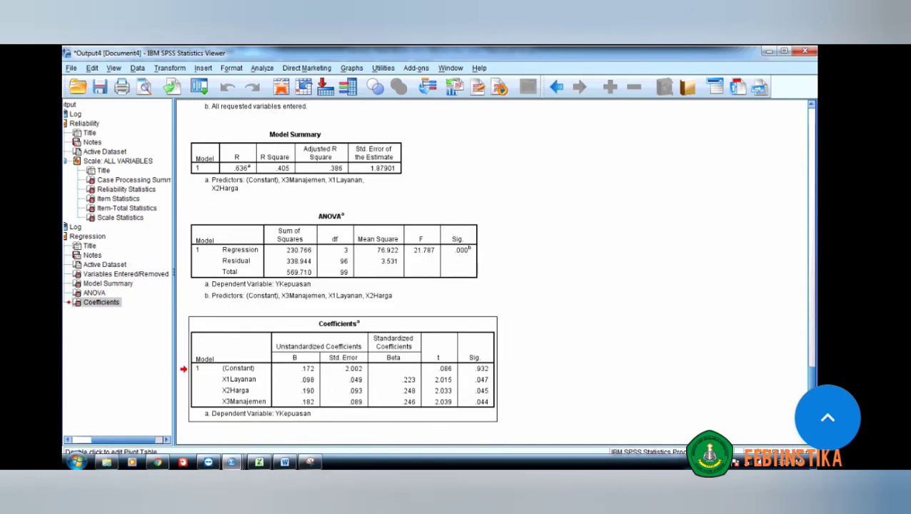
Step: Switch to the Word practicum module, read the Koefisien Determinasi explanation, and compare it with the Model Summary table in SPSS
key(alt+Tab)
scroll(443, 287, down, 12)
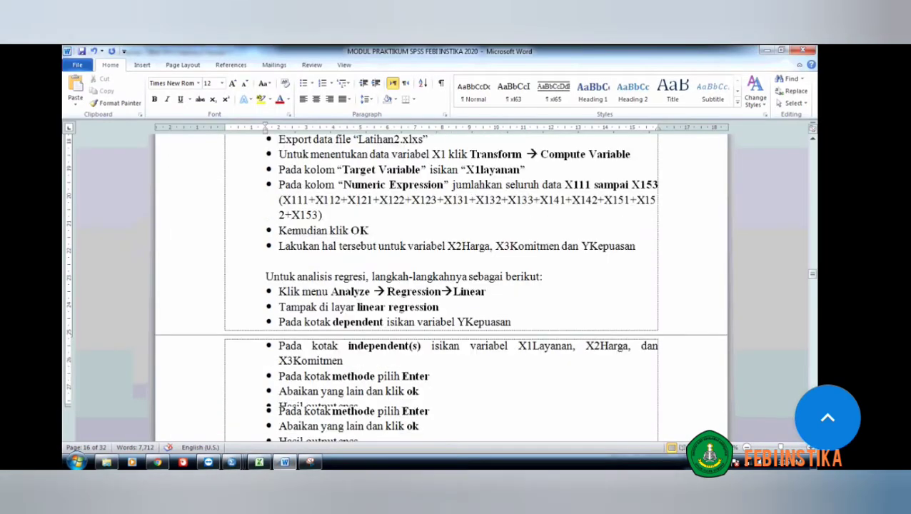
scroll(443, 287, down, 2)
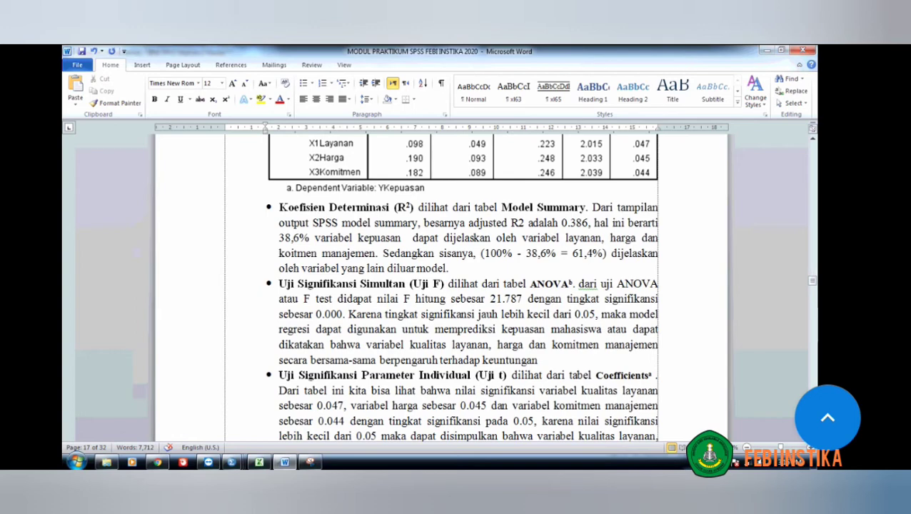
key(alt+Tab)
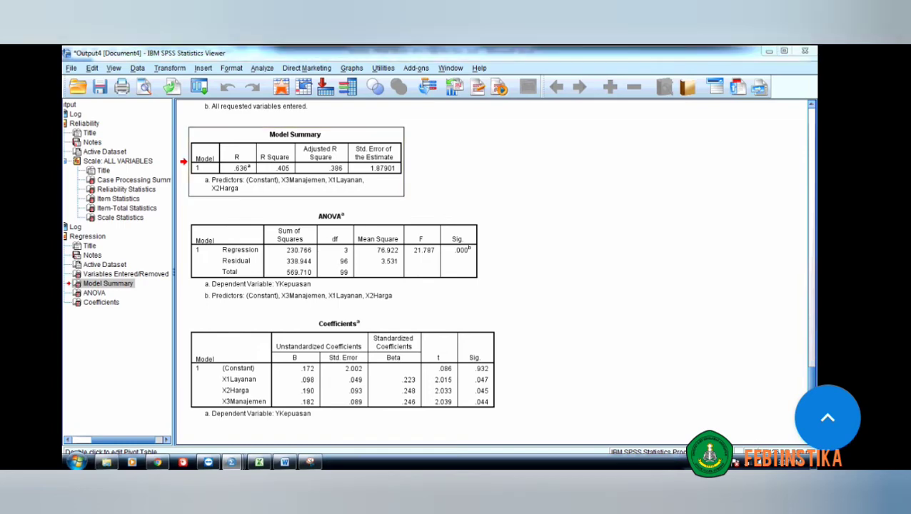
Step: Return to the Word module and correct the misspelled word before "manajemen" to "komitmen" in the Koefisien Determinasi paragraph
key(alt+Tab)
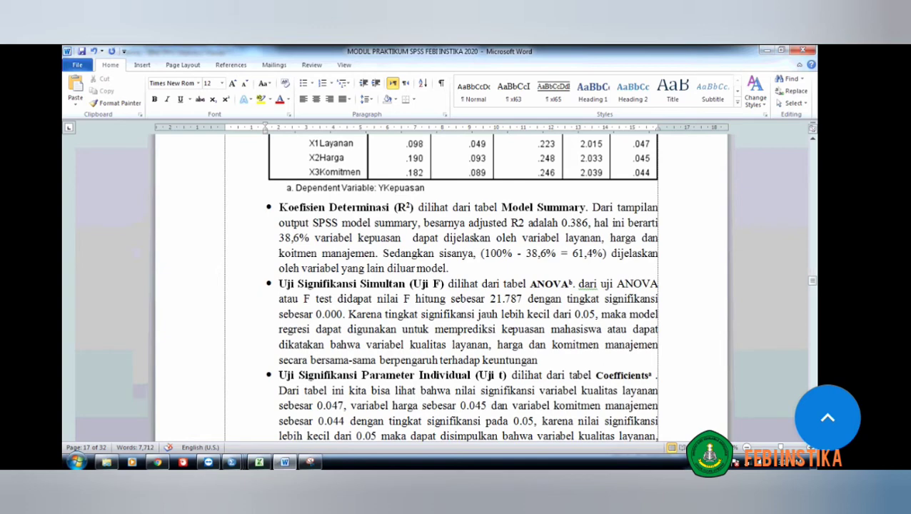
click(291, 254)
text(m)
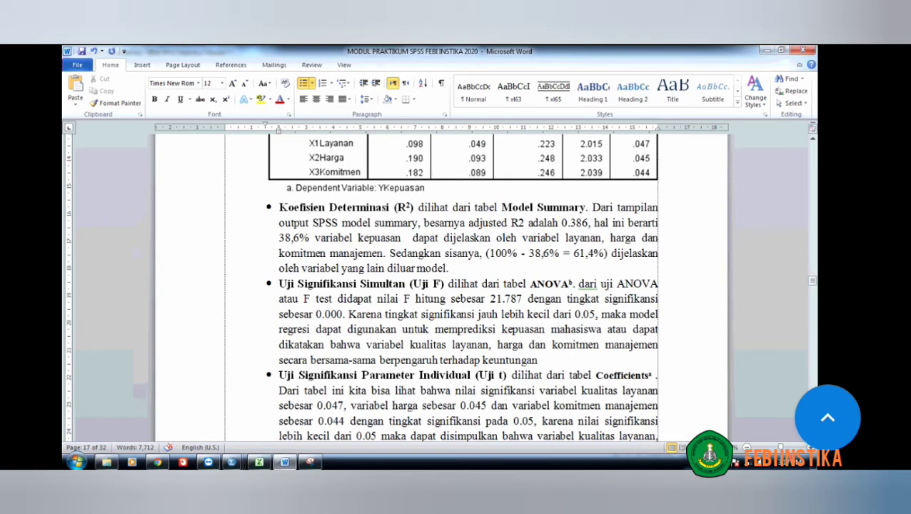
click(550, 253)
Step: Look at the Uji F paragraph, then switch to the SPSS output and examine the ANOVA table
scroll(468, 285, down, 1)
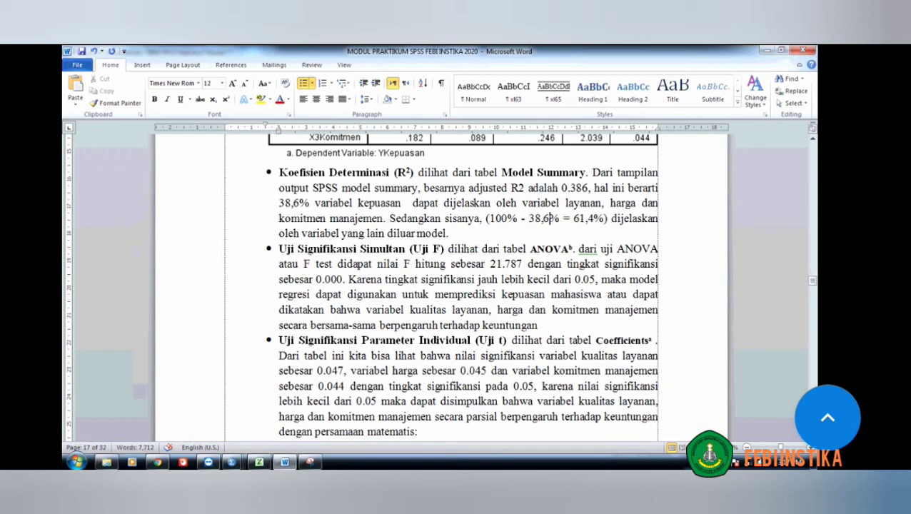
key(alt+Tab)
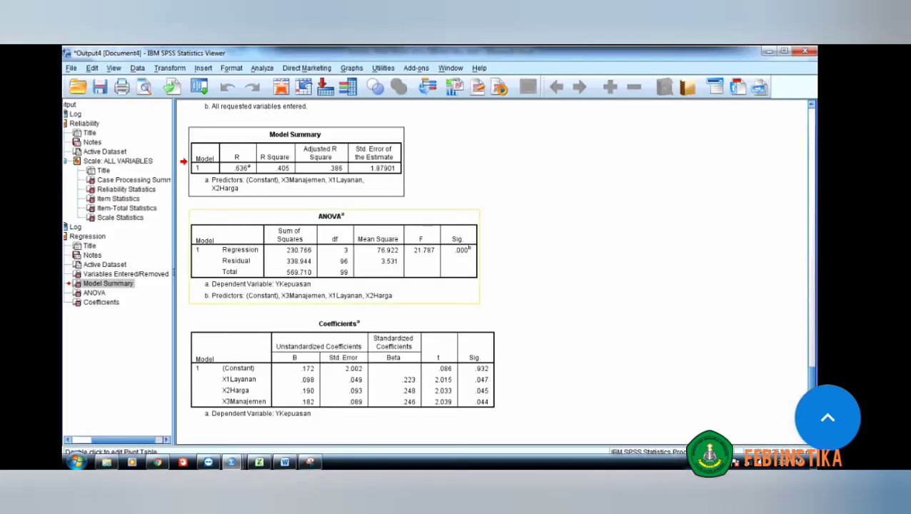
click(389, 253)
scroll(390, 243, up, 1)
scroll(357, 185, down, 1)
scroll(343, 261, up, 1)
scroll(342, 261, down, 1)
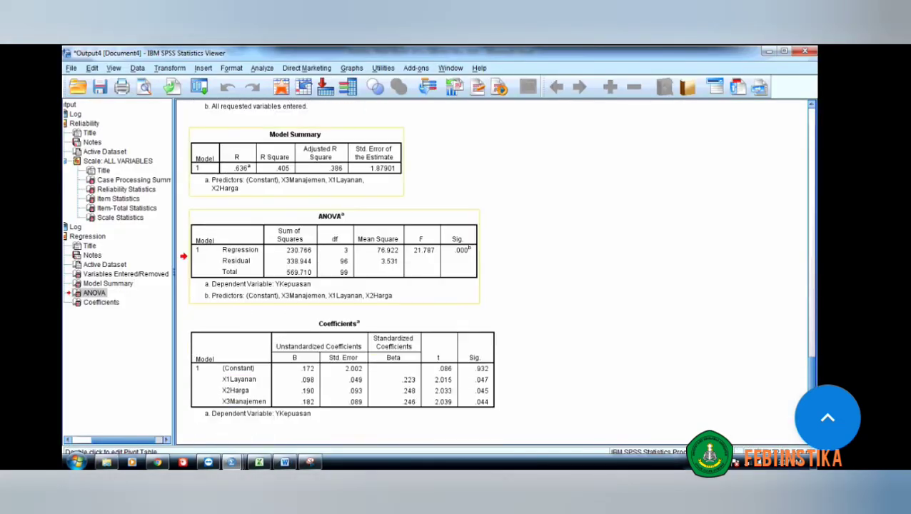
scroll(342, 261, up, 1)
scroll(343, 261, down, 1)
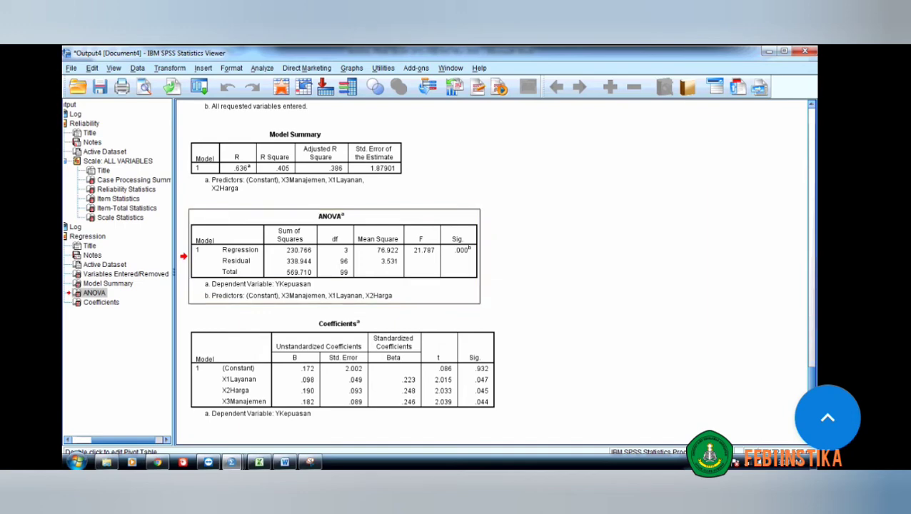
Step: Return to the Word module, highlight 0.000 in the Uji F paragraph, and compare the explanation with the ANOVA table in SPSS
key(alt+Tab)
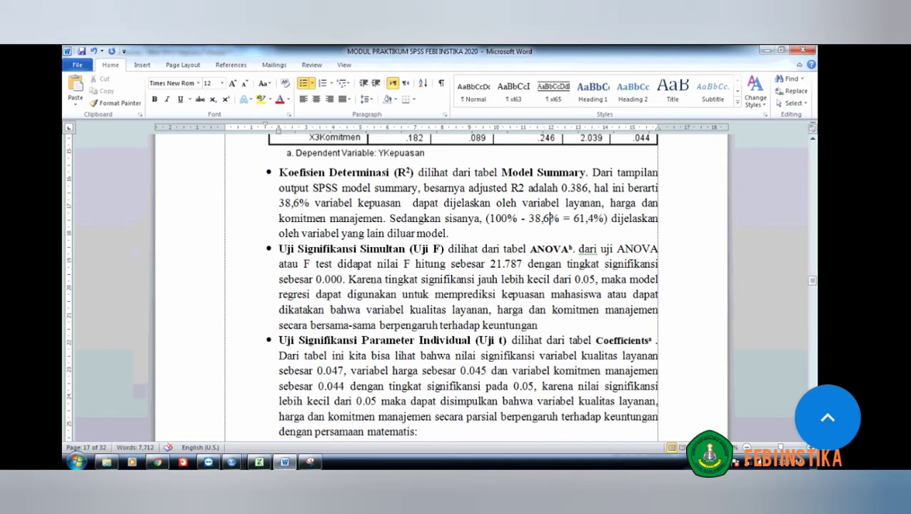
drag(347, 279, 322, 280)
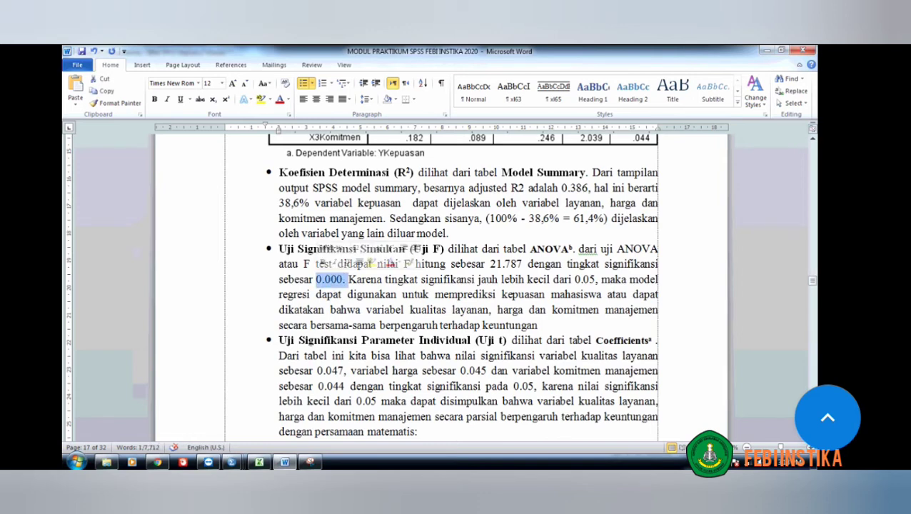
scroll(457, 286, up, 9)
scroll(457, 286, down, 9)
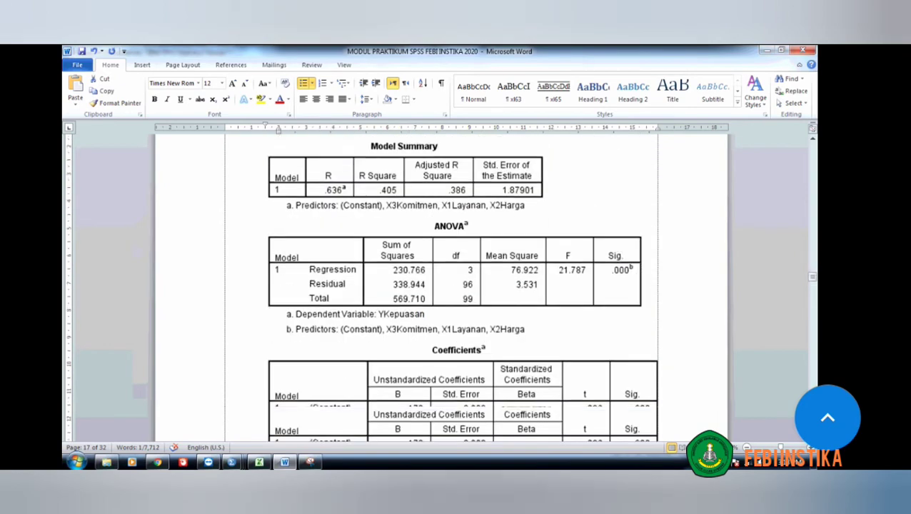
key(alt+Tab)
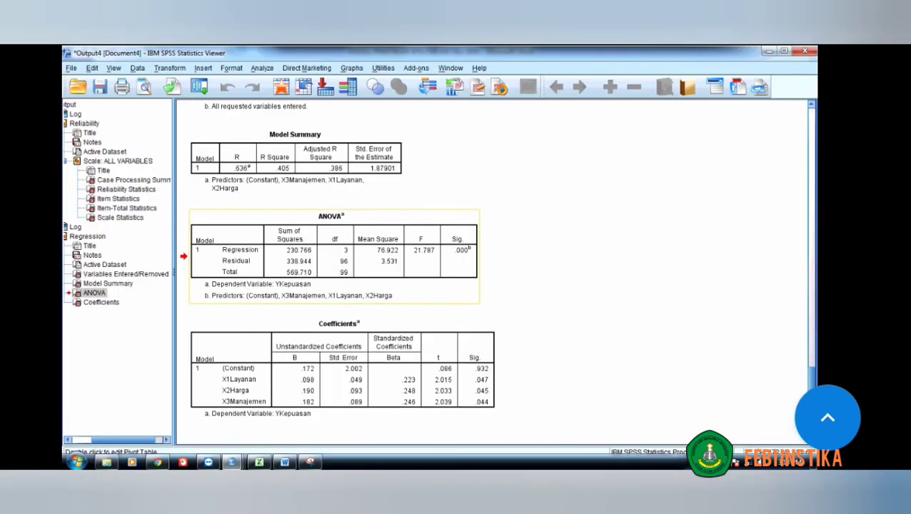
key(alt+Tab)
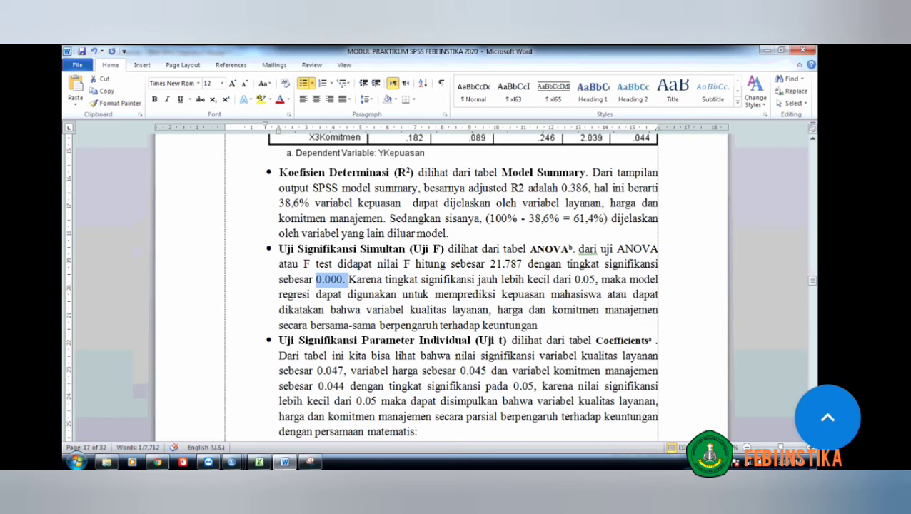
Step: Replace the word "keuntungan" at the end of the Uji F paragraph with "kepuasan"
click(537, 325)
key(BackSpace)
key(BackSpace)
key(BackSpace)
key(BackSpace)
key(BackSpace)
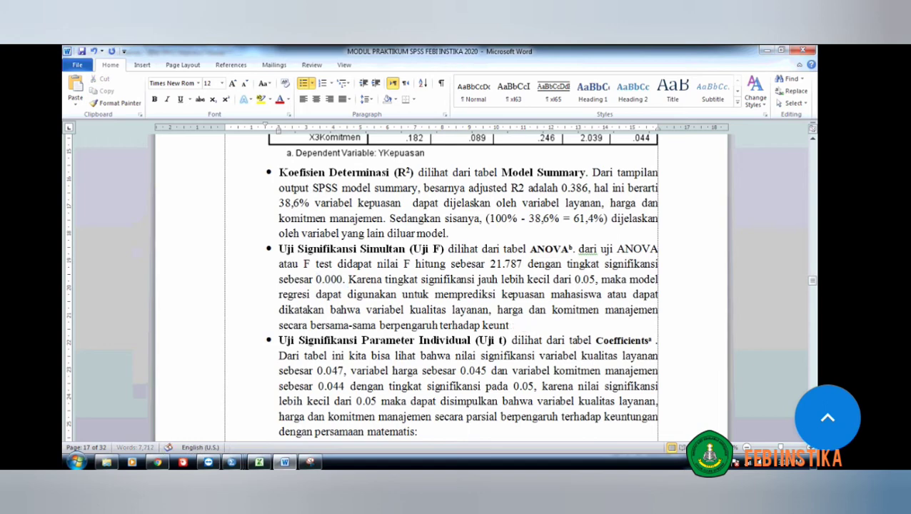
key(BackSpace)
key(BackSpace)
key(BackSpace)
key(BackSpace)
text(epuasan)
Step: Highlight "Coefficients" in the Uji t paragraph, then switch to the SPSS output and examine the Coefficients table
scroll(443, 285, down, 1)
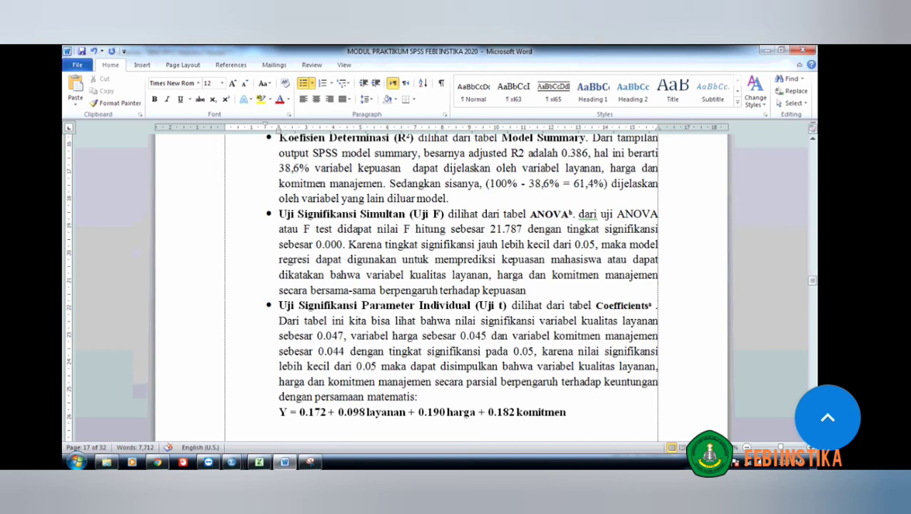
drag(596, 306, 645, 306)
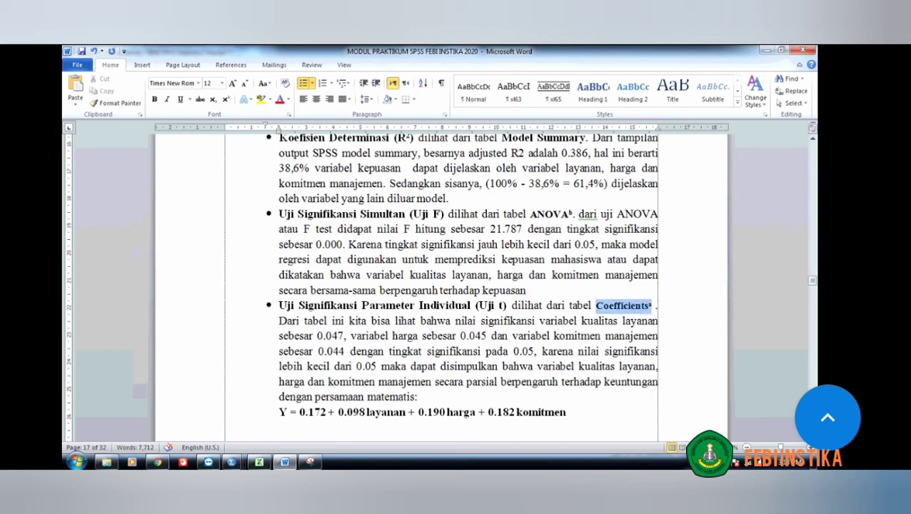
click(232, 462)
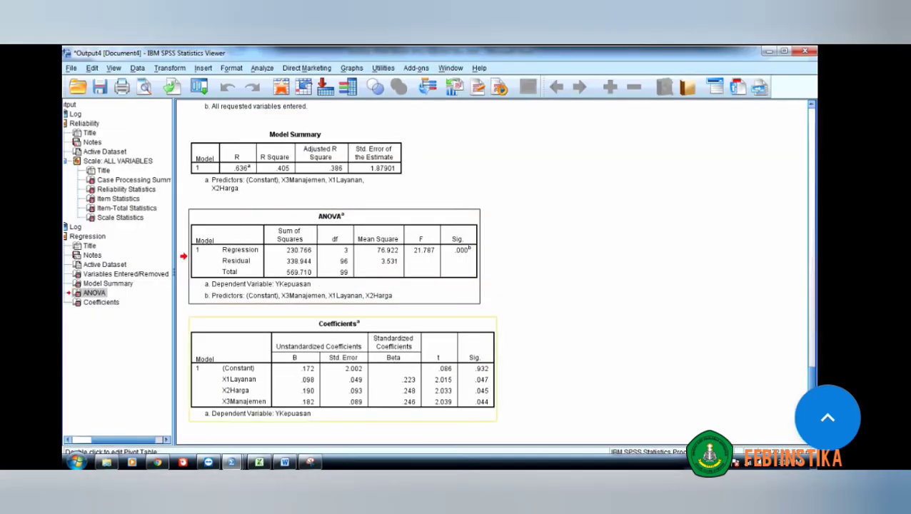
click(343, 369)
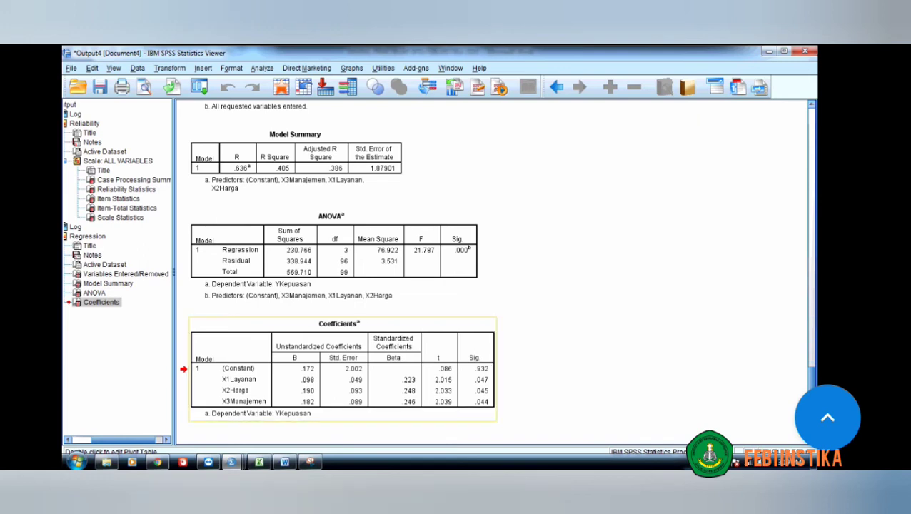
Step: Return to the Word module, read the Uji t conclusion, and replace "keuntungan" with "kepuasan" in it
key(alt+Tab)
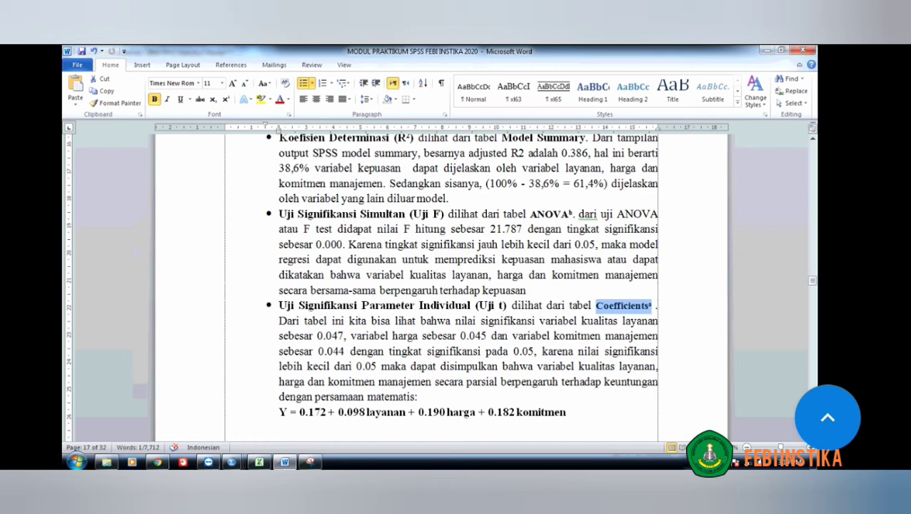
drag(382, 367, 659, 382)
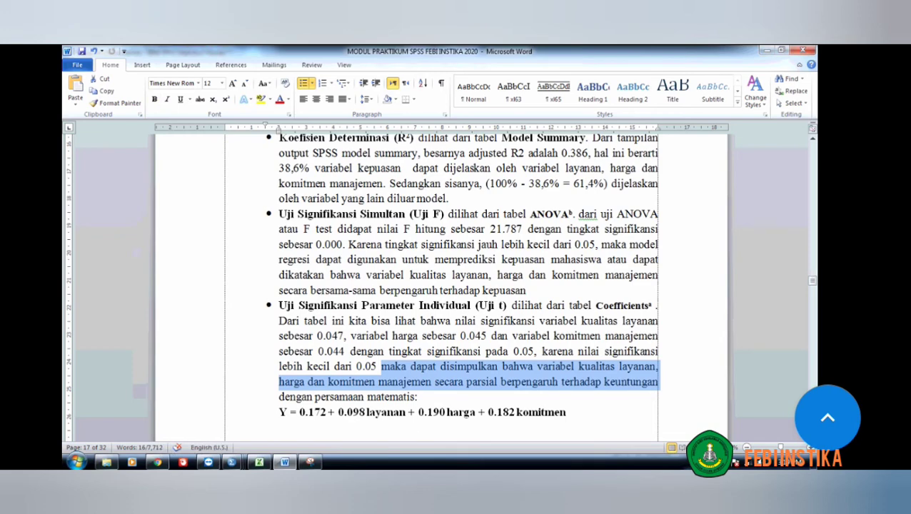
click(420, 397)
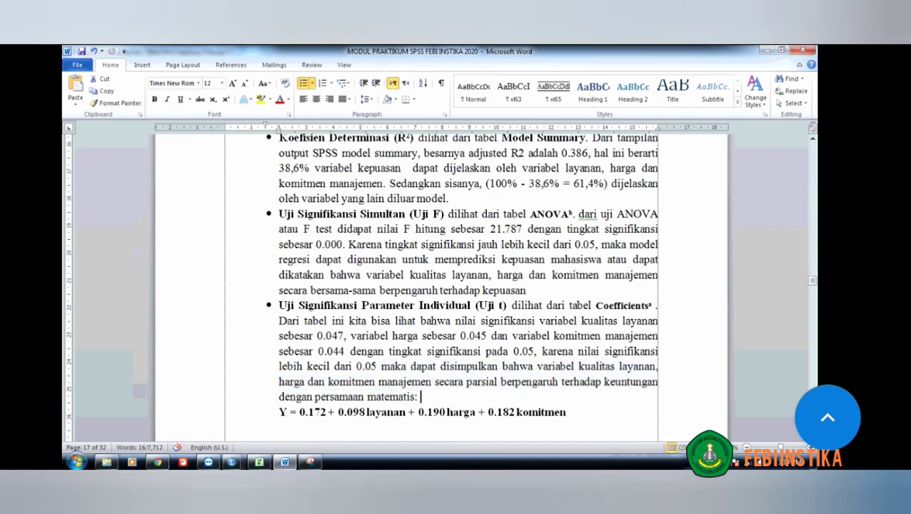
drag(605, 382, 659, 382)
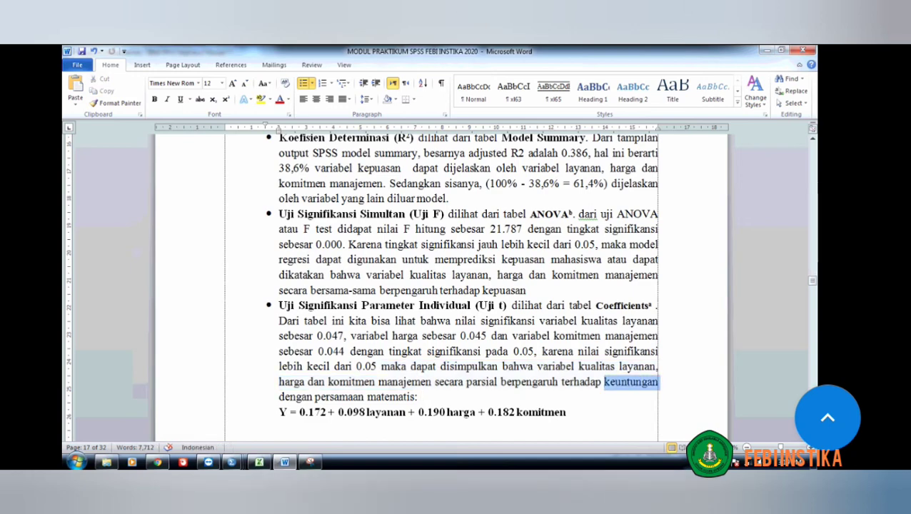
text(kepuasan)
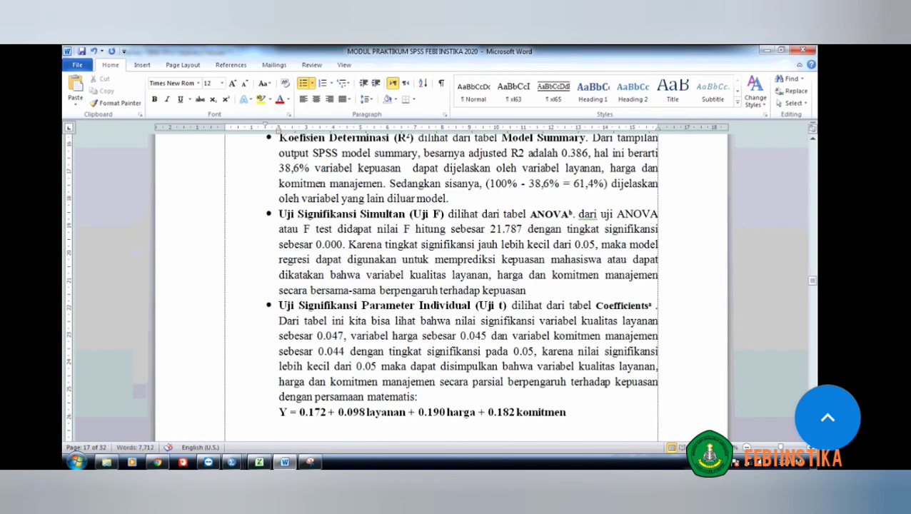
Step: Read the regression equation below the Uji t paragraph and check it against the Coefficients table in SPSS, returning to Word
scroll(441, 286, down, 2)
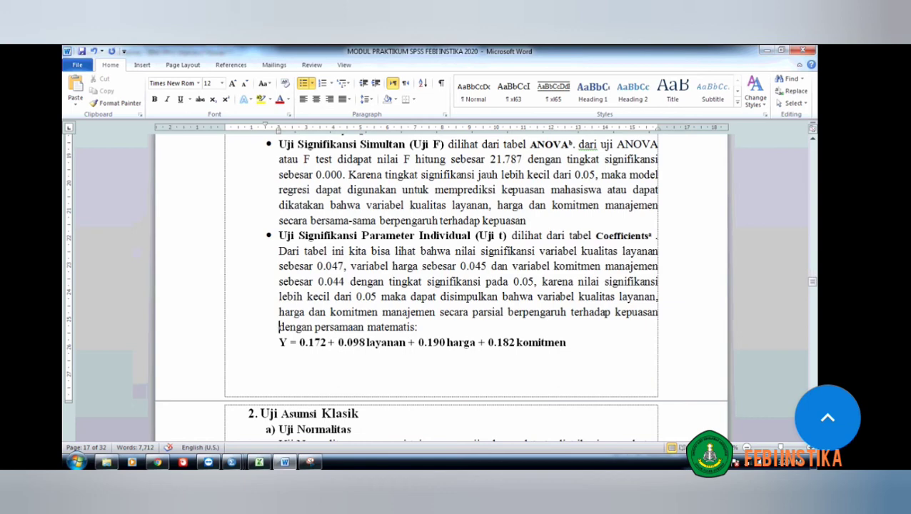
drag(280, 342, 305, 343)
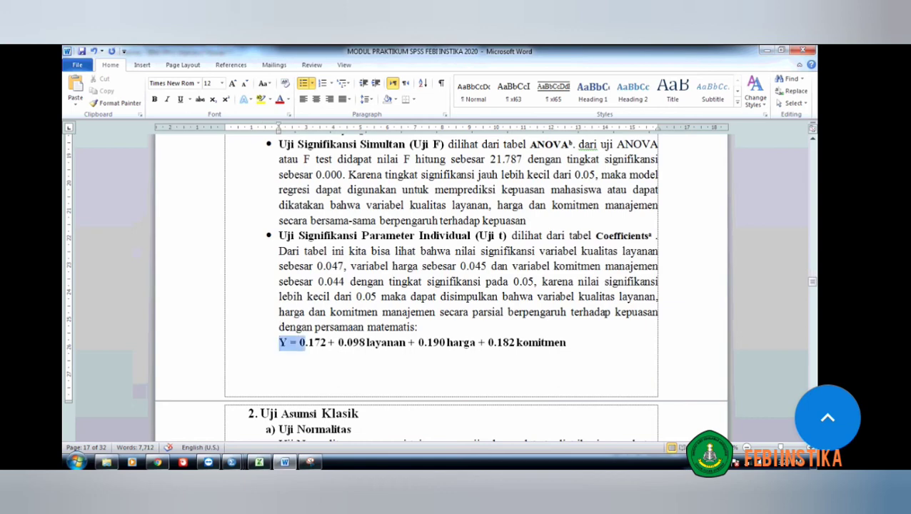
click(279, 358)
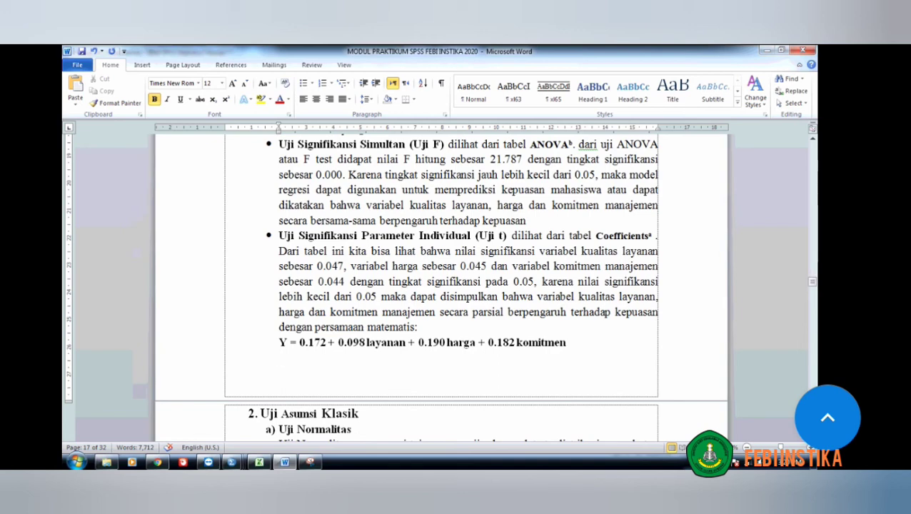
key(alt+Tab)
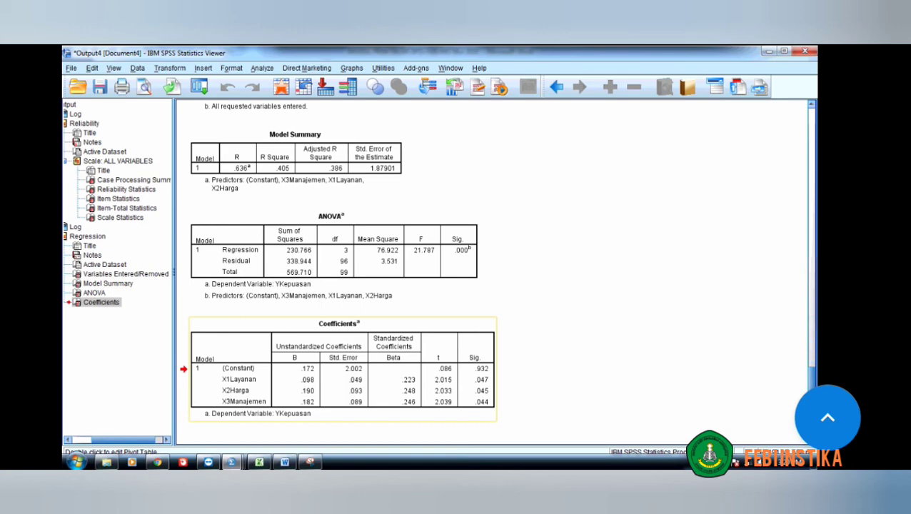
key(alt+Tab)
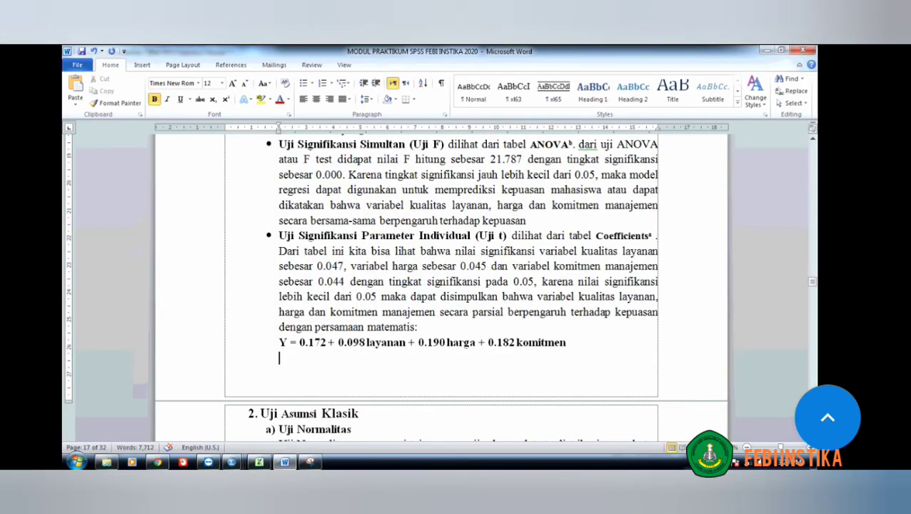
Step: Highlight the constant 0.172 and the harga coefficient 0.190 in the equation, comparing each with the B column of the SPSS Coefficients table
click(321, 343)
drag(299, 343, 326, 343)
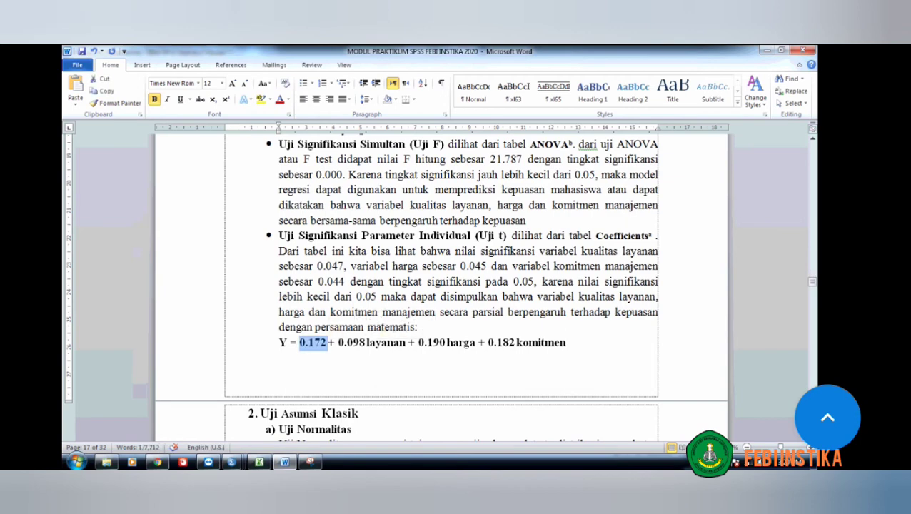
key(alt+Tab)
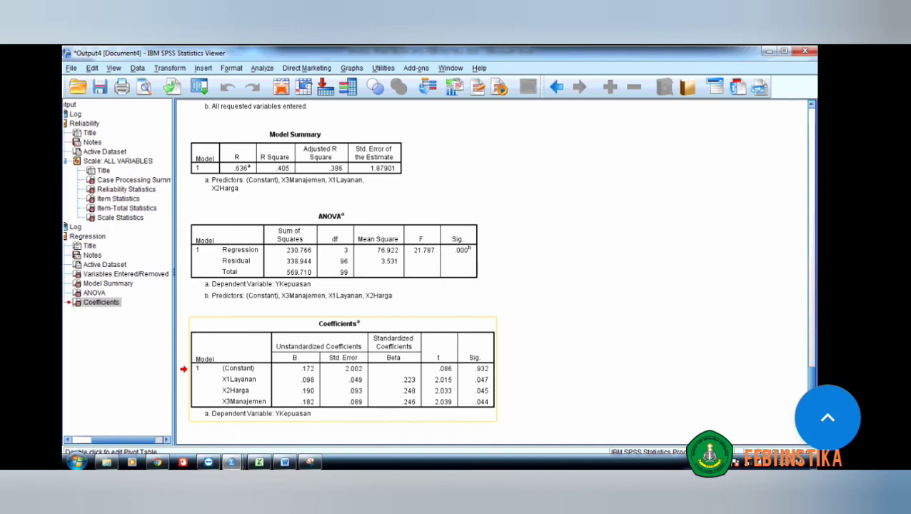
key(alt+Tab)
drag(418, 343, 446, 342)
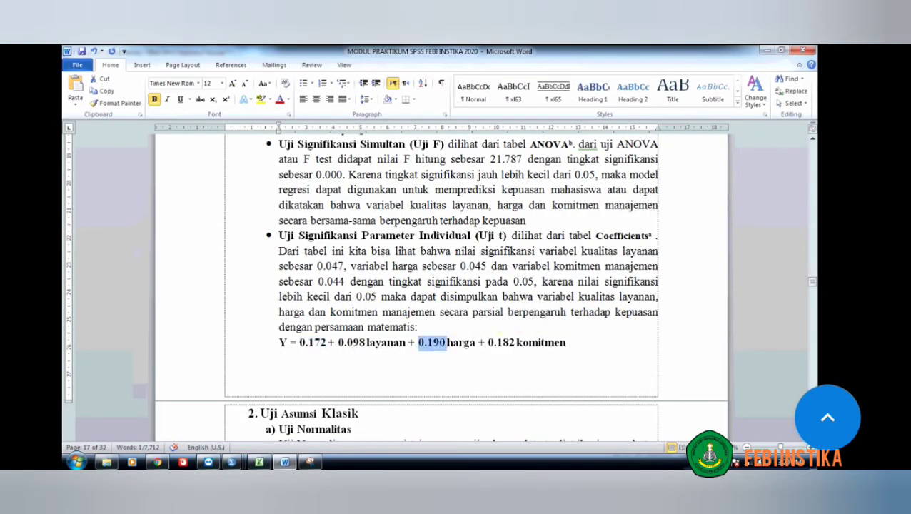
key(alt+Tab)
click(572, 136)
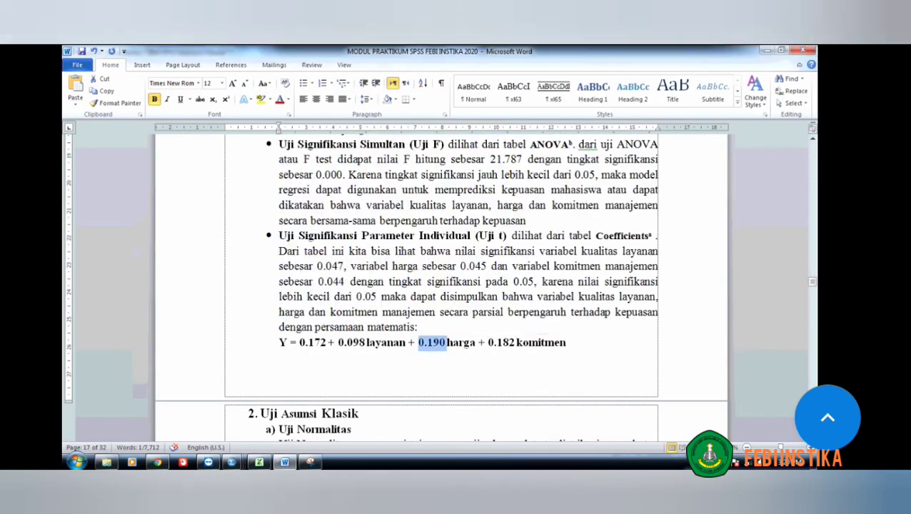